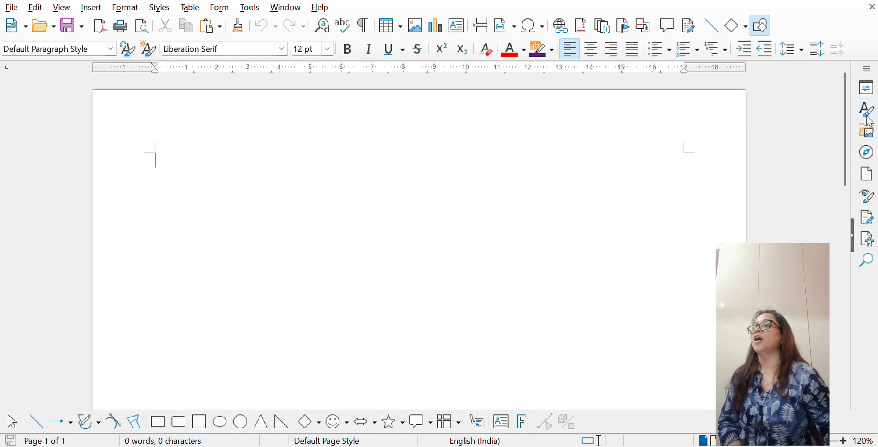
{"action": "left_click", "coordinate": [868, 109]}
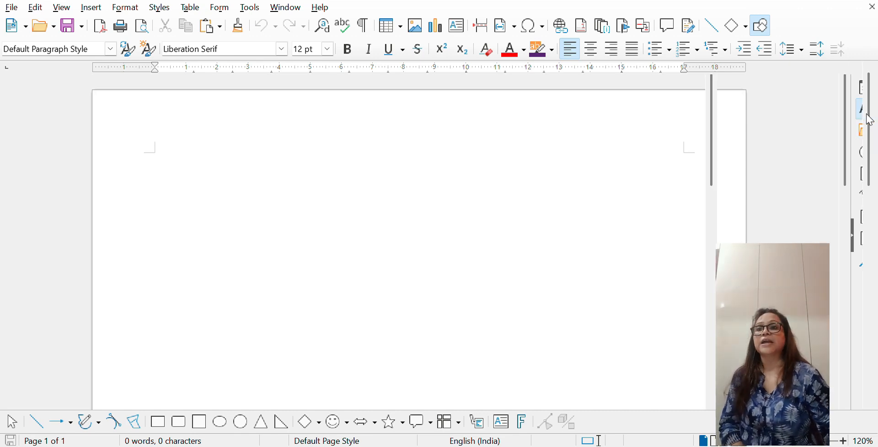
{"action": "left_click", "coordinate": [851, 69]}
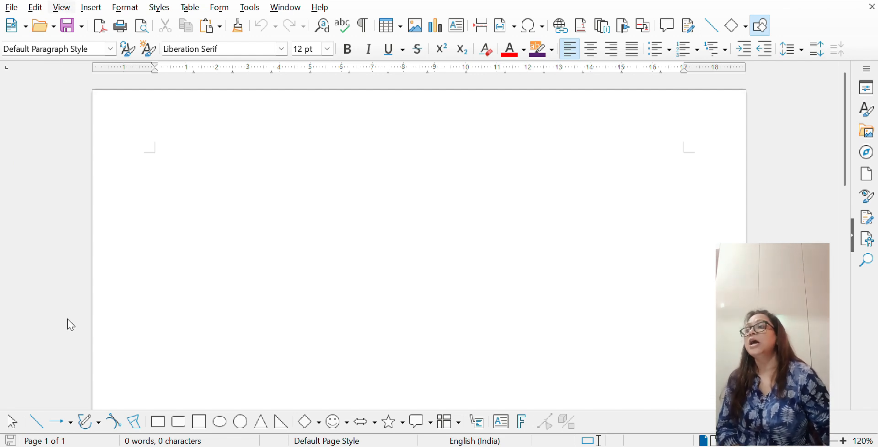
{"action": "key", "text": "F11"}
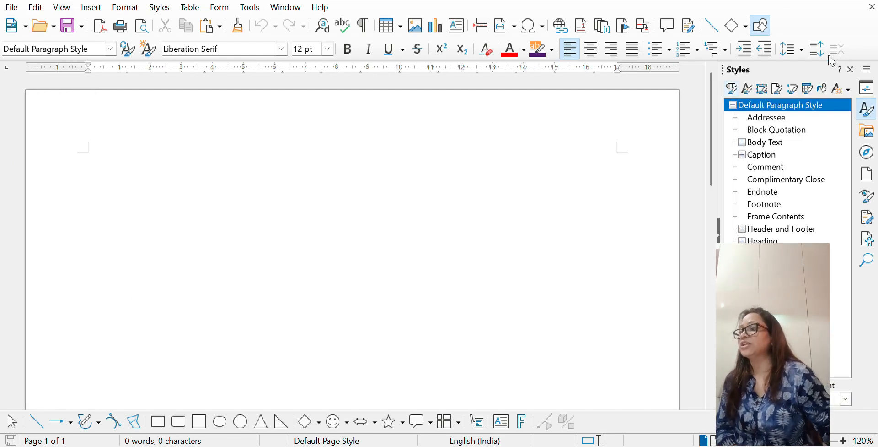
{"action": "left_click", "coordinate": [852, 69]}
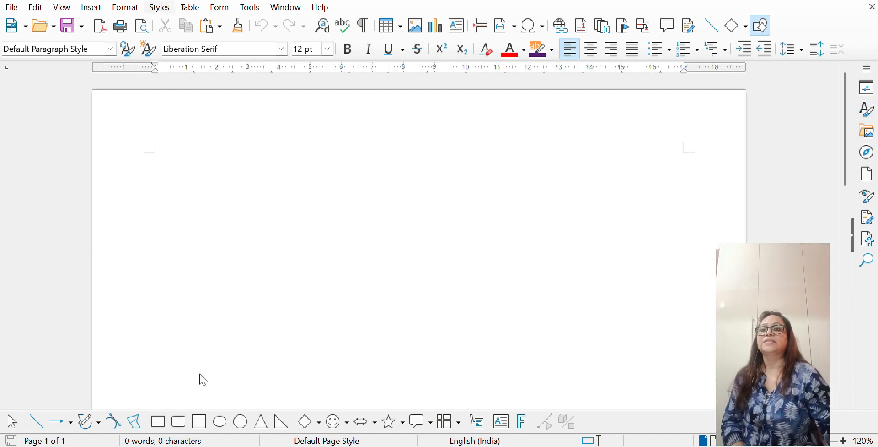
- Display the Styles list and fill the blank document with the dummy text from the AutoText shortcut DT
{"action": "key", "text": "F11"}
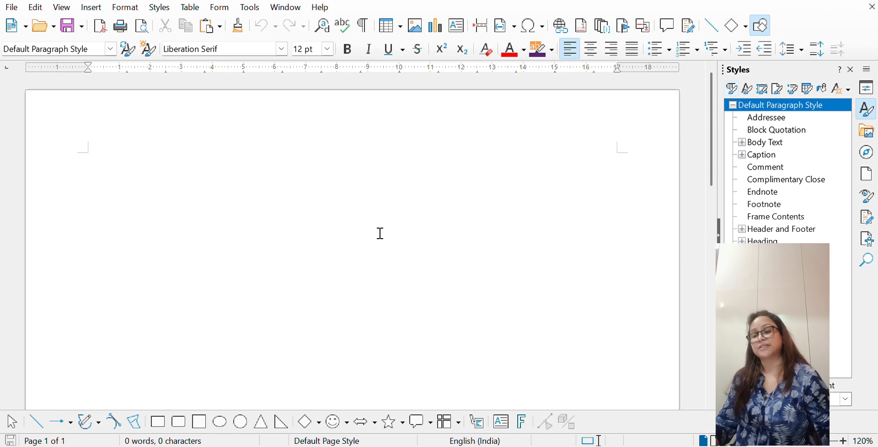
{"action": "left_click", "coordinate": [157, 184]}
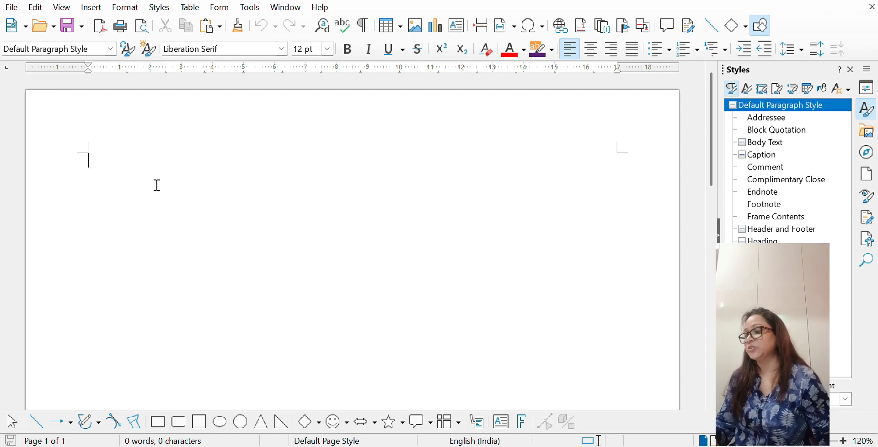
{"action": "type", "text": "DT"}
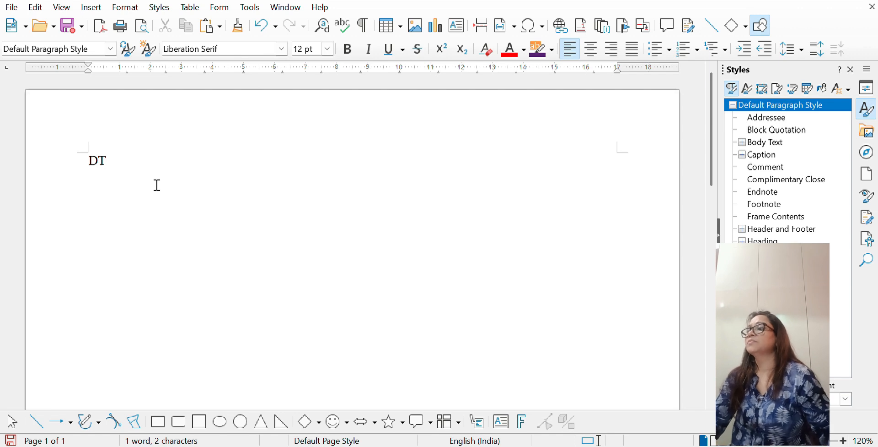
{"action": "key", "text": "F3"}
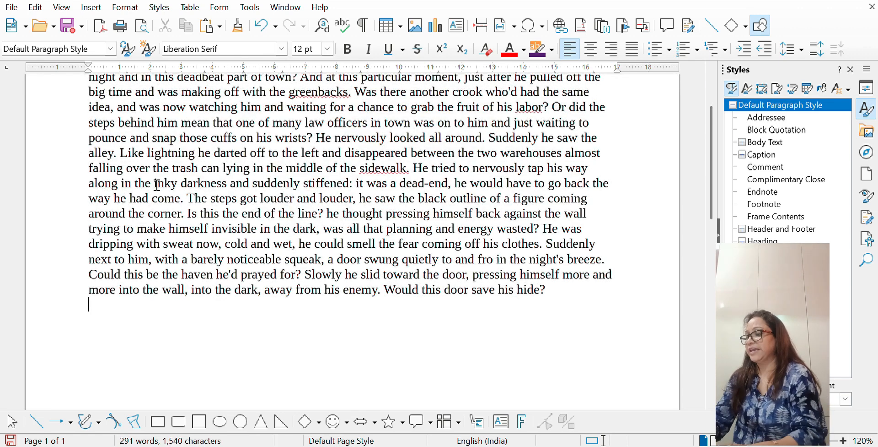
{"action": "scroll", "coordinate": [285, 246], "scroll_direction": "up", "scroll_amount": 3}
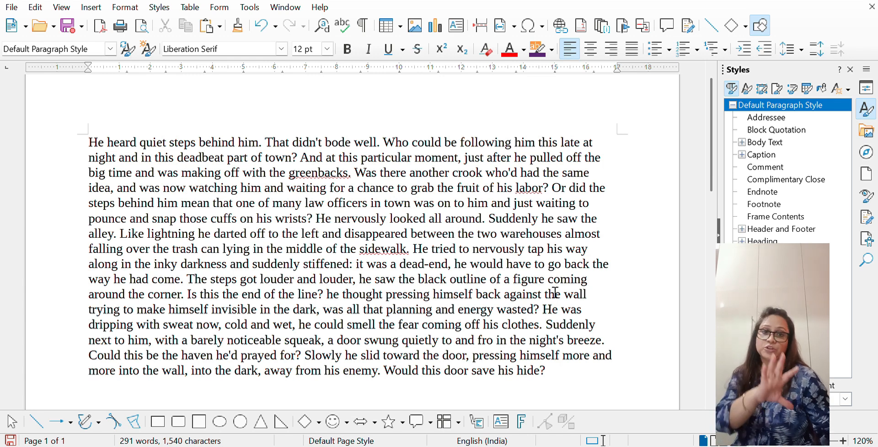
- Split the dummy text into five paragraphs, breaking before "Was there another crook", "Like lightning", "he would have to go back" and "was all that planning"
{"action": "left_click", "coordinate": [355, 176]}
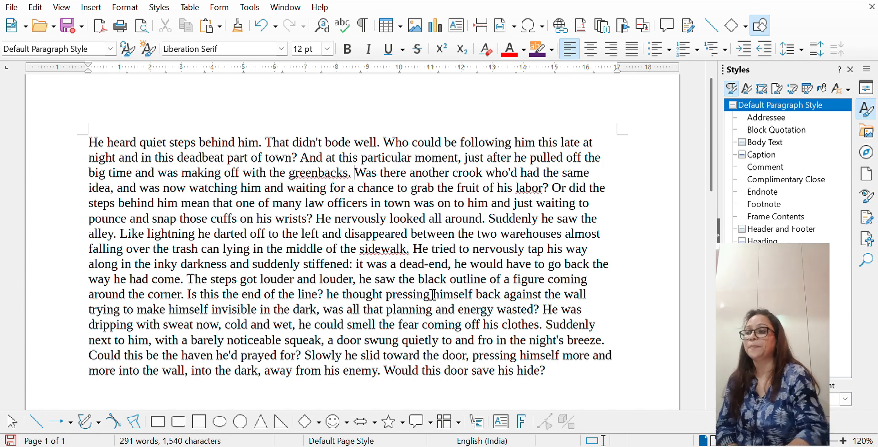
{"action": "key", "text": "Return"}
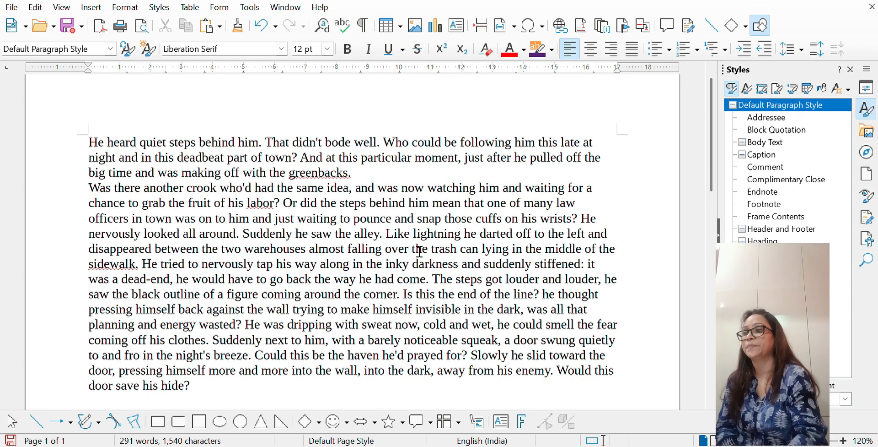
{"action": "left_click", "coordinate": [387, 234]}
{"action": "key", "text": "Return"}
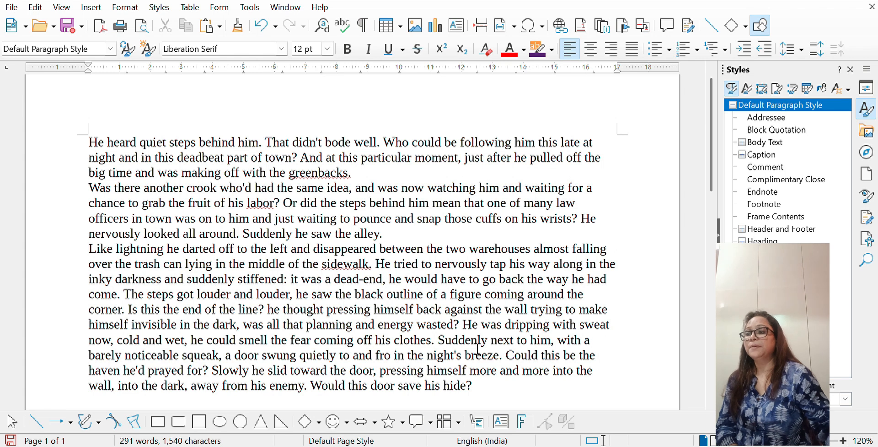
{"action": "key", "text": "Return"}
{"action": "left_click", "coordinate": [438, 327]}
{"action": "key", "text": "Return"}
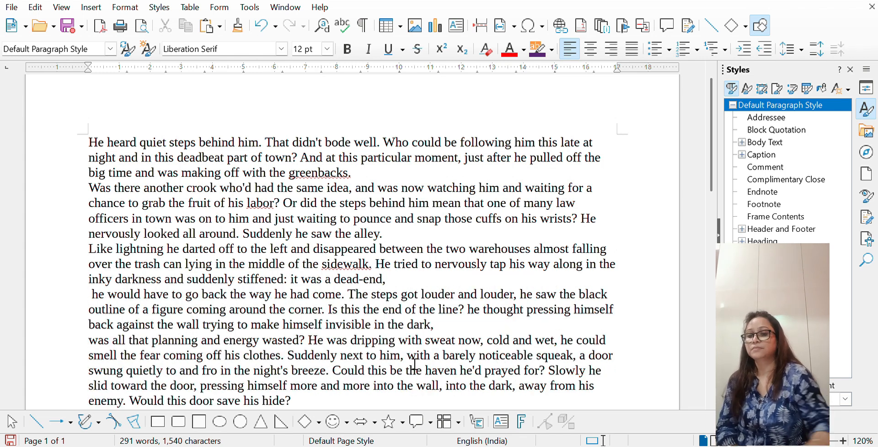
{"action": "scroll", "coordinate": [414, 362], "scroll_direction": "up", "scroll_amount": 1}
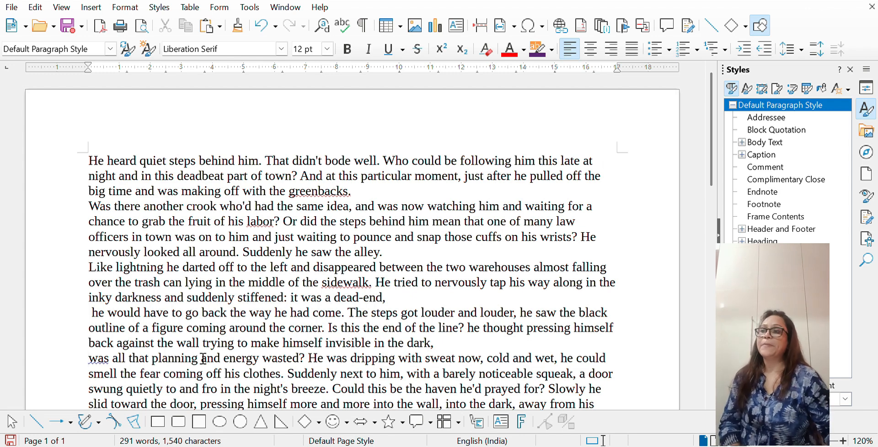
- Try the Heading, Frame Contents, Complimentary Close, Index and Caption paragraph styles on the first paragraph, and finish with Body Text
{"action": "left_click_drag", "start_coordinate": [90, 161], "coordinate": [373, 201]}
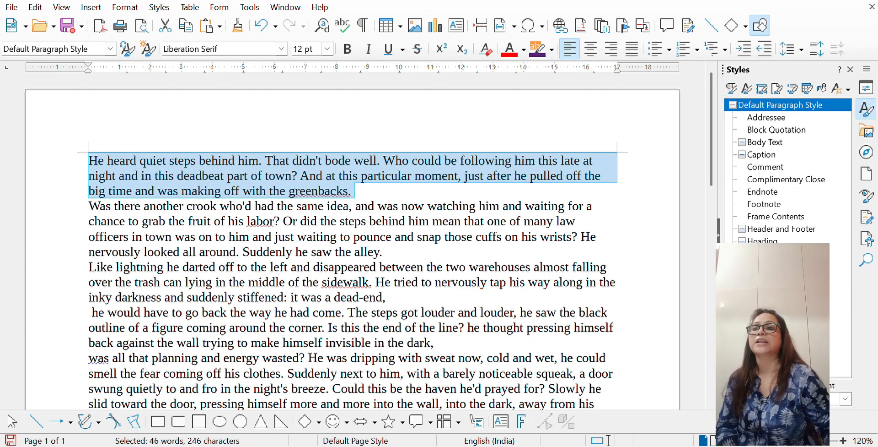
{"action": "double_click", "coordinate": [763, 241]}
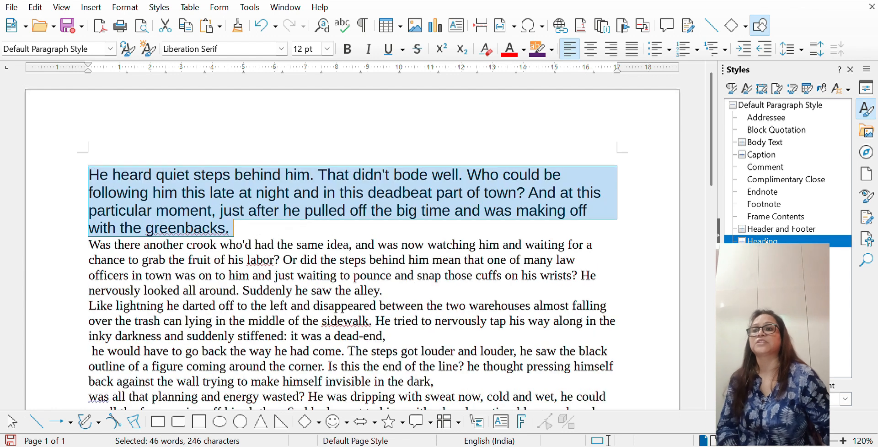
{"action": "double_click", "coordinate": [780, 217]}
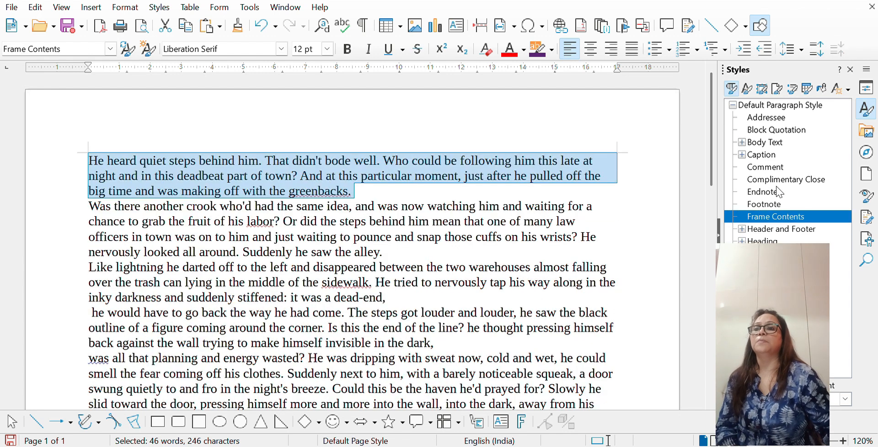
{"action": "left_click", "coordinate": [782, 180]}
{"action": "double_click", "coordinate": [782, 180]}
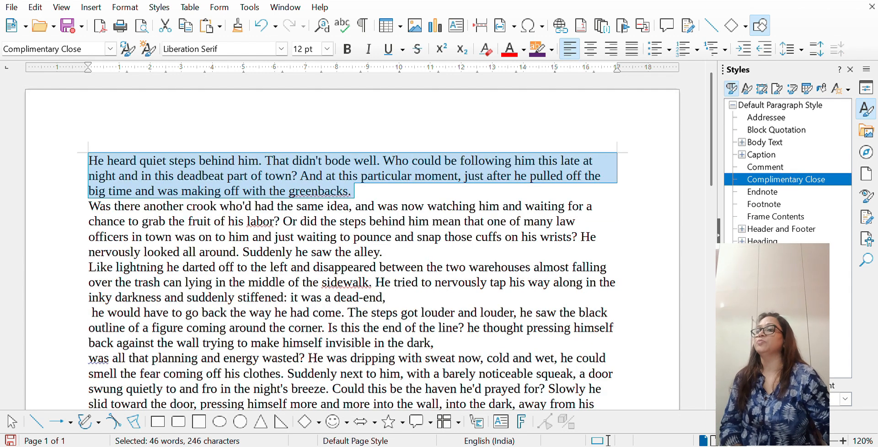
{"action": "double_click", "coordinate": [761, 266]}
{"action": "left_click", "coordinate": [764, 290]}
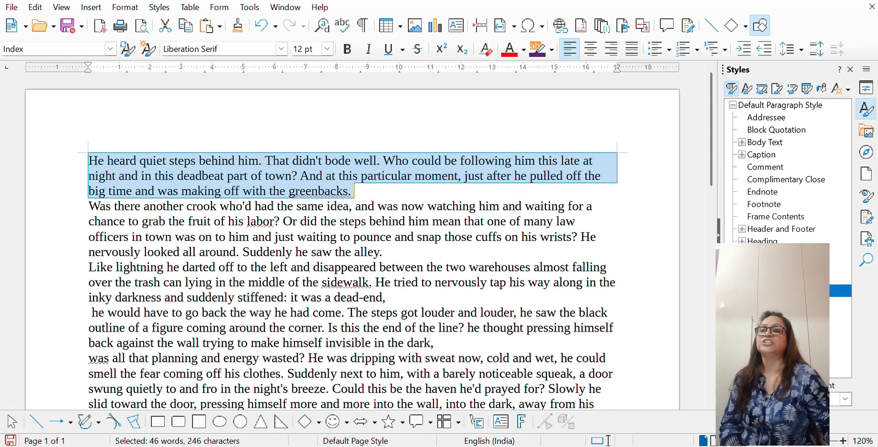
{"action": "double_click", "coordinate": [768, 158]}
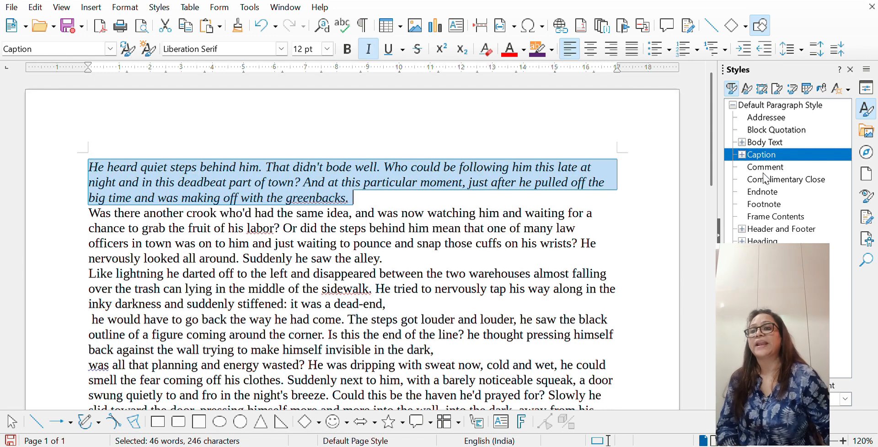
{"action": "double_click", "coordinate": [765, 143]}
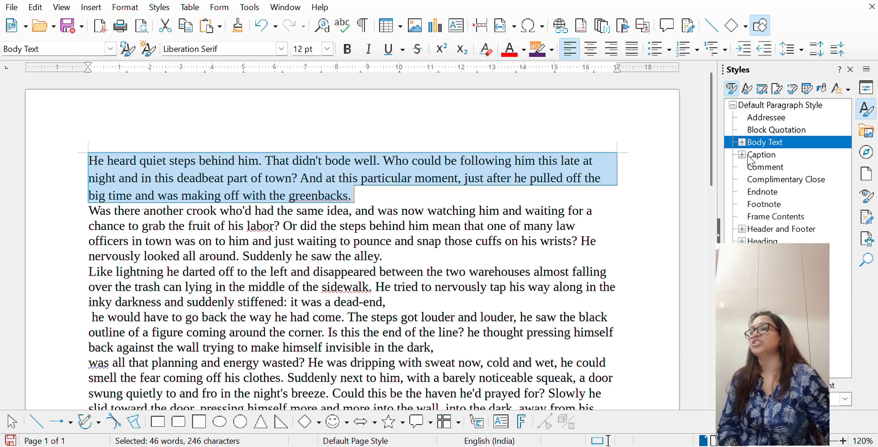
{"action": "left_click", "coordinate": [757, 109]}
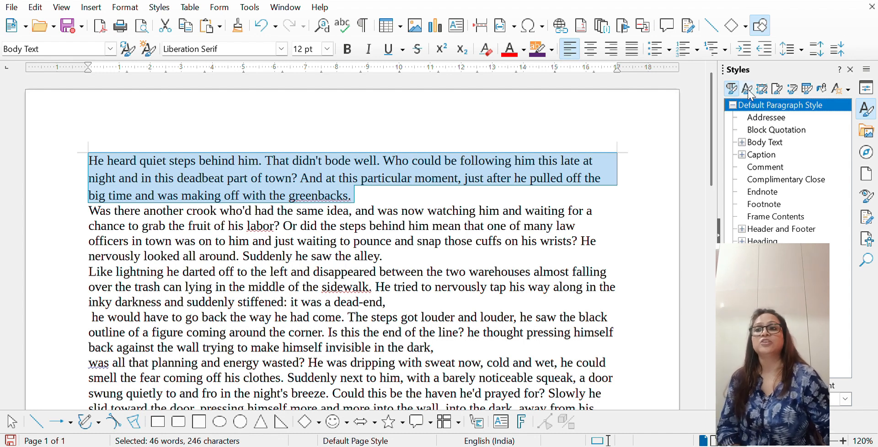
- Try the Example, Drop Caps and Endnote Anchor character styles on the word "and" in the second paragraph's first line
{"action": "left_click", "coordinate": [357, 243]}
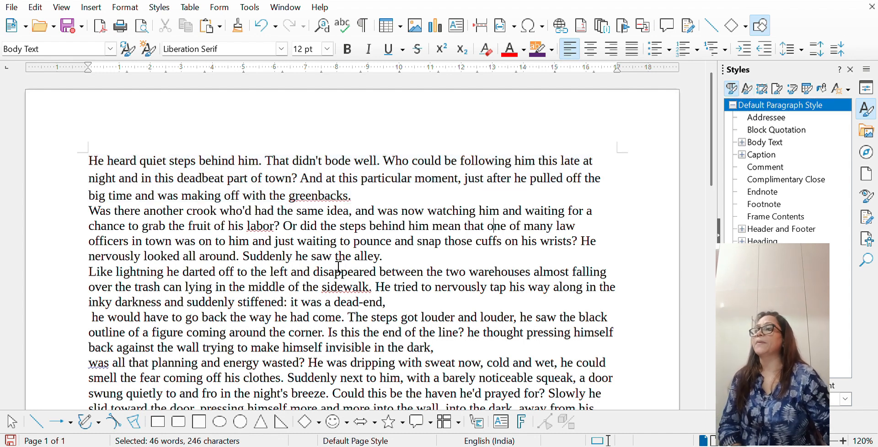
{"action": "double_click", "coordinate": [364, 210]}
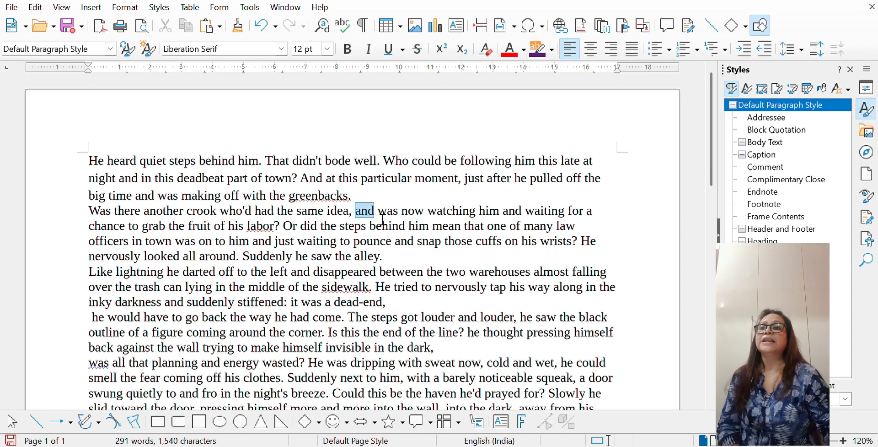
{"action": "left_click", "coordinate": [747, 88]}
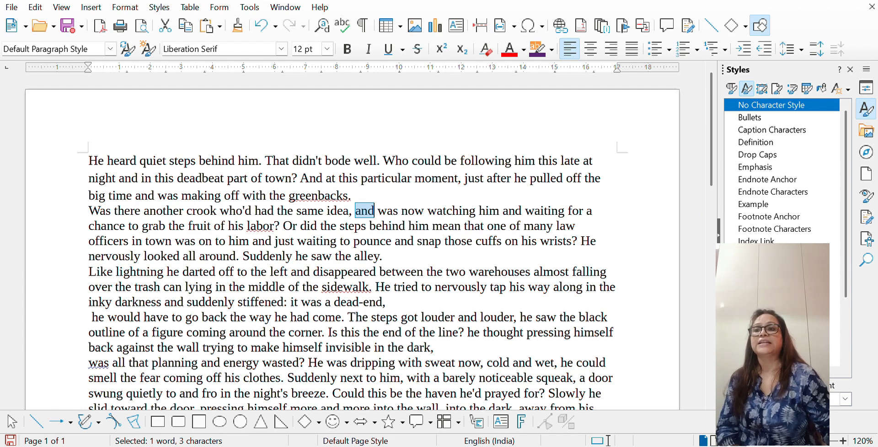
{"action": "double_click", "coordinate": [754, 204]}
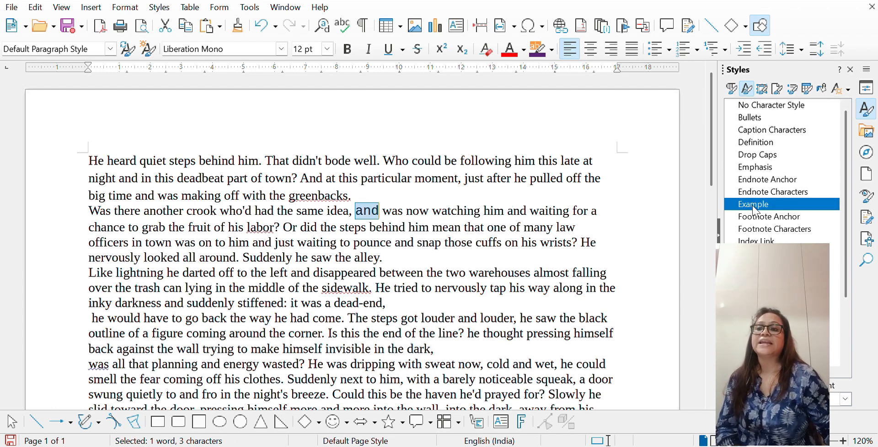
{"action": "left_click", "coordinate": [758, 157]}
{"action": "double_click", "coordinate": [759, 155]}
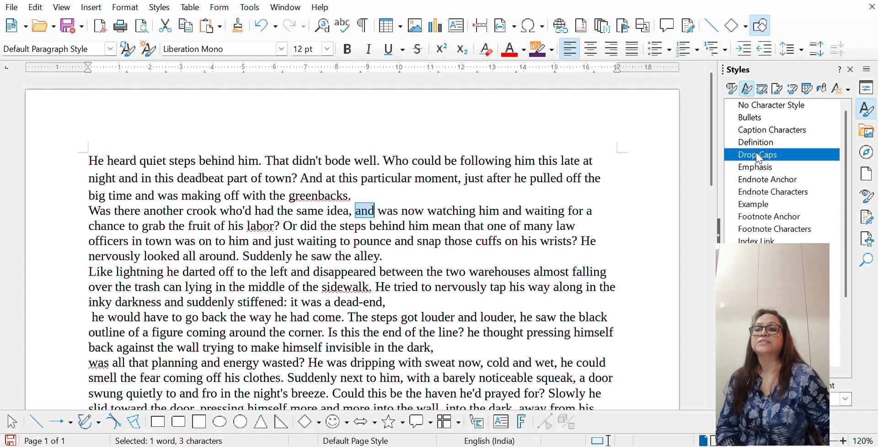
{"action": "double_click", "coordinate": [760, 180]}
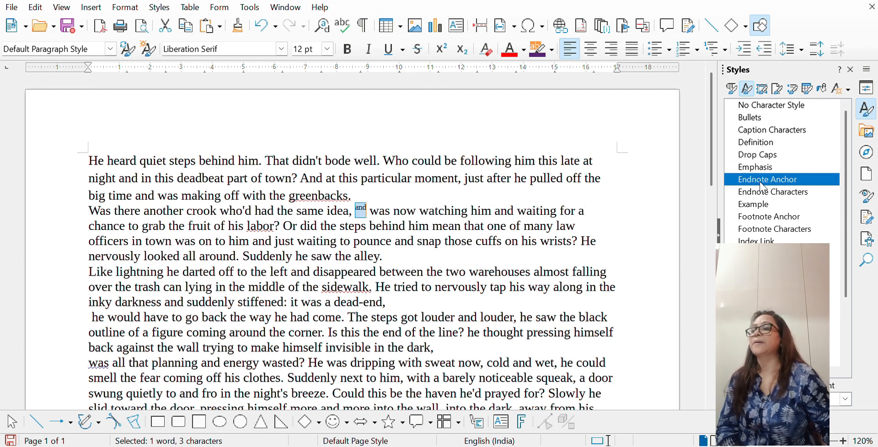
{"action": "double_click", "coordinate": [760, 206]}
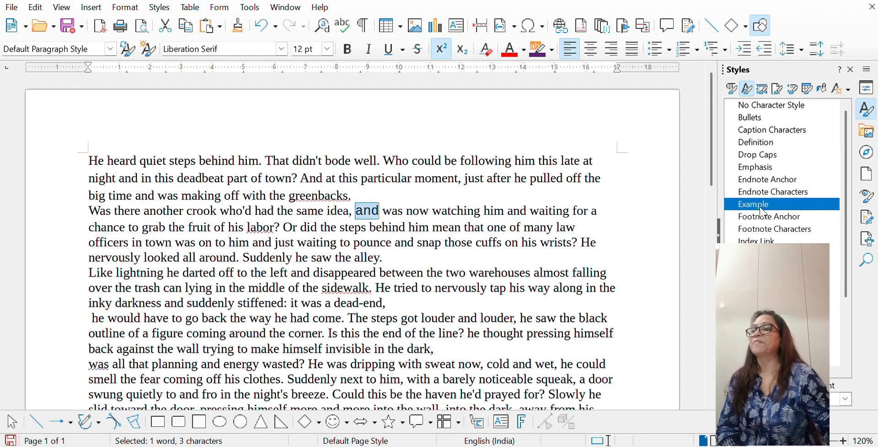
- Try further character styles on "and", including Footnote Characters, Endnote Anchor and Definition, and reset it to No Character Style
{"action": "double_click", "coordinate": [763, 315]}
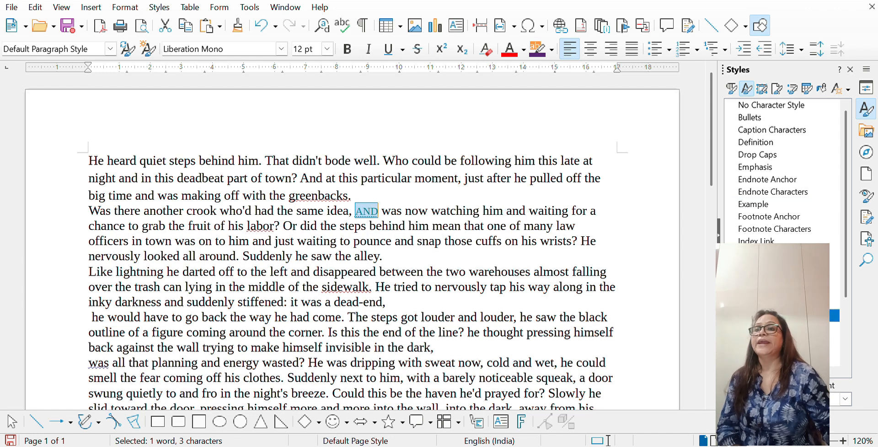
{"action": "double_click", "coordinate": [762, 228]}
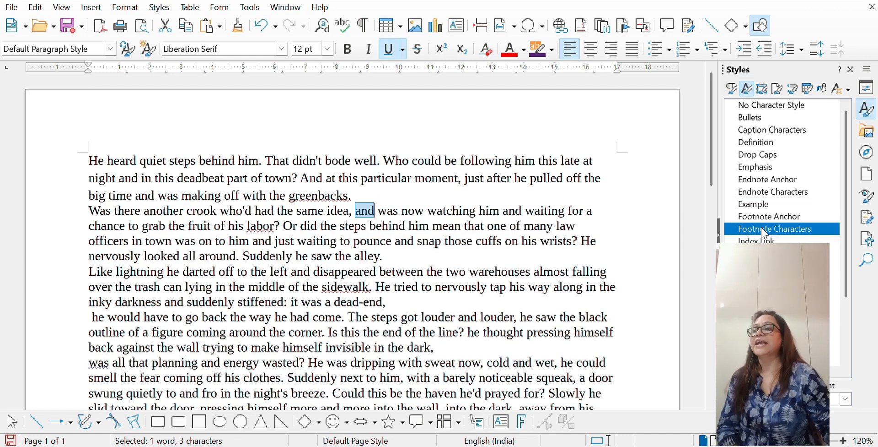
{"action": "double_click", "coordinate": [763, 180]}
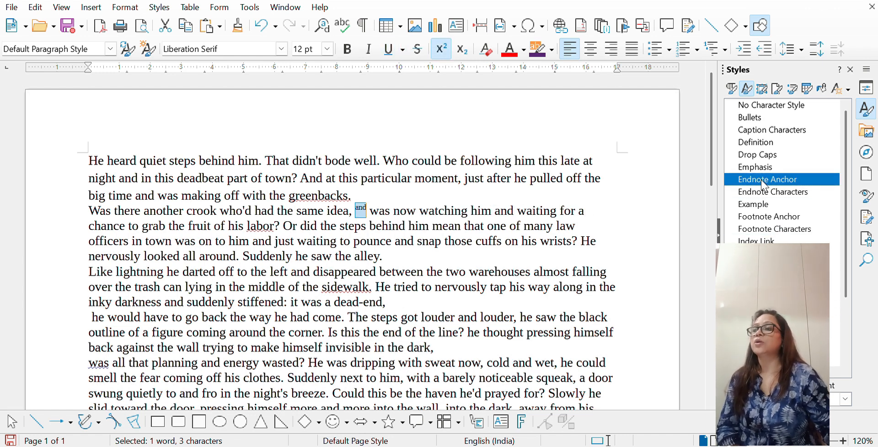
{"action": "double_click", "coordinate": [760, 146]}
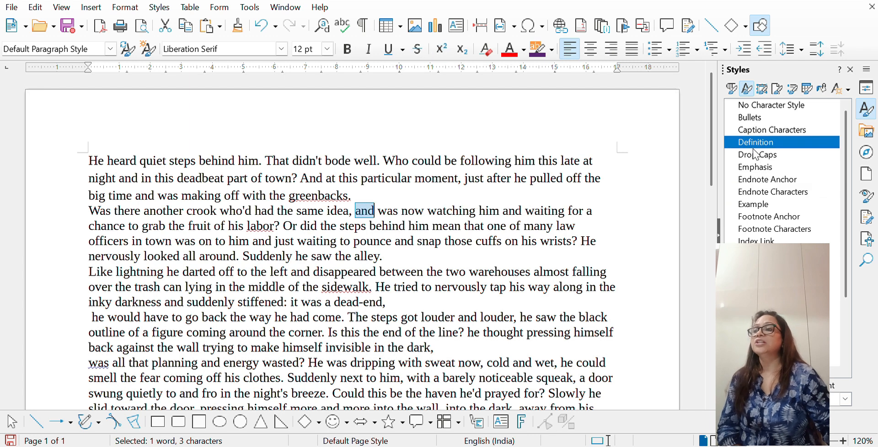
{"action": "double_click", "coordinate": [763, 106]}
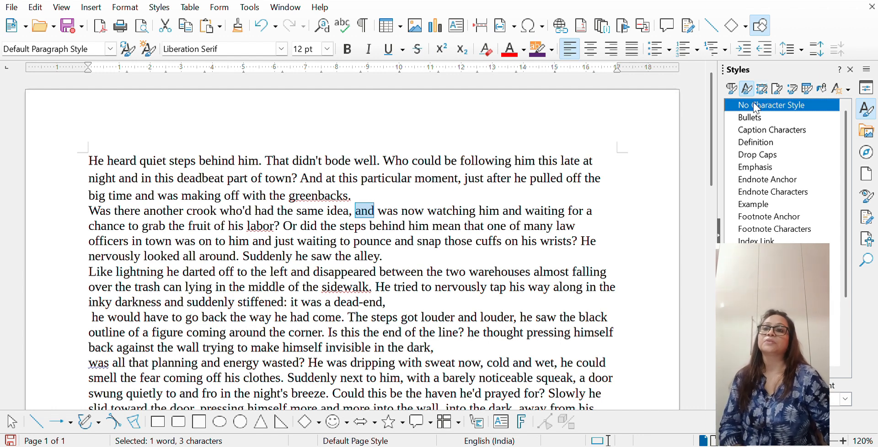
{"action": "scroll", "coordinate": [617, 274], "scroll_direction": "down", "scroll_amount": 7}
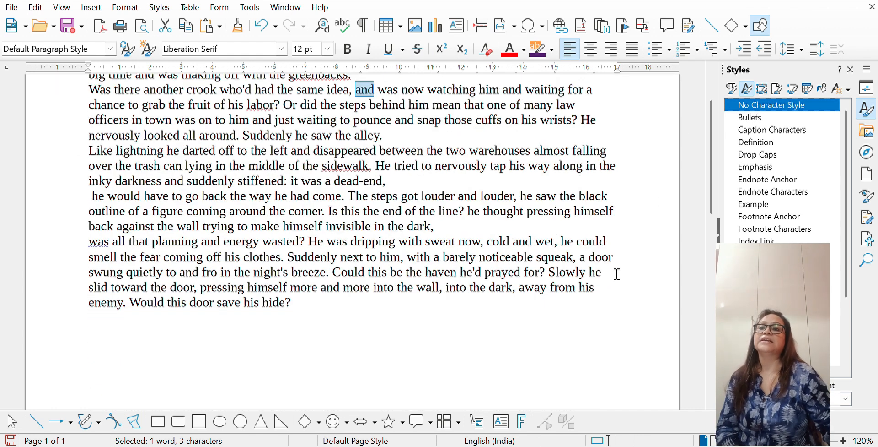
- Paste the copied Education Hub picture below the last paragraph, shrunk to about 3.62 × 2.04 and placed with a gap under the text
{"action": "left_click", "coordinate": [291, 341]}
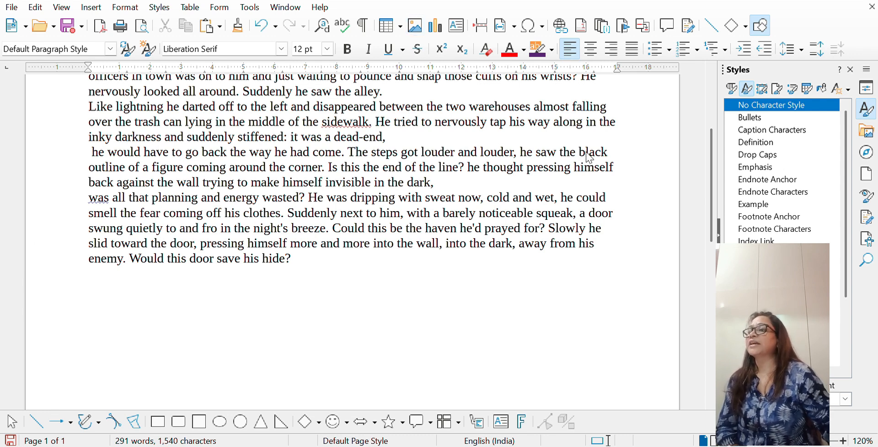
{"action": "key", "text": "ctrl+v"}
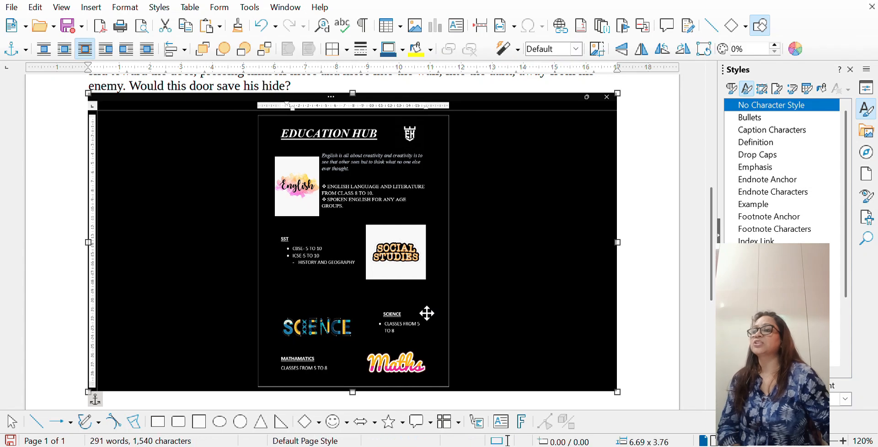
{"action": "left_click_drag", "start_coordinate": [617, 93], "coordinate": [267, 294]}
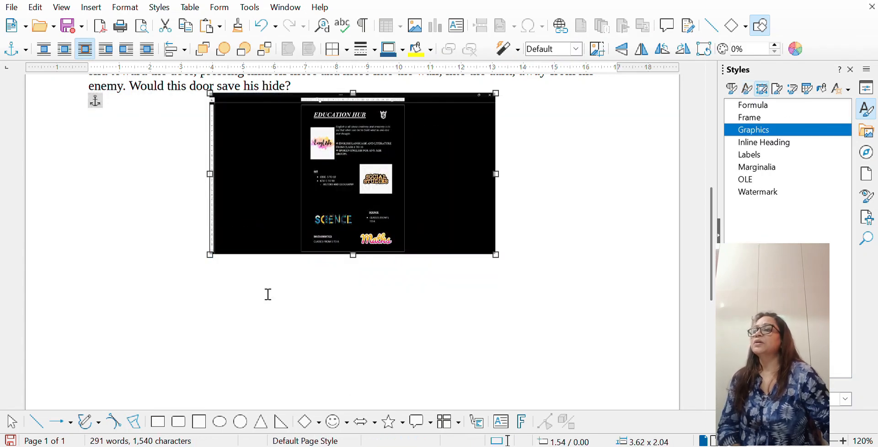
{"action": "left_click_drag", "start_coordinate": [264, 189], "coordinate": [272, 248]}
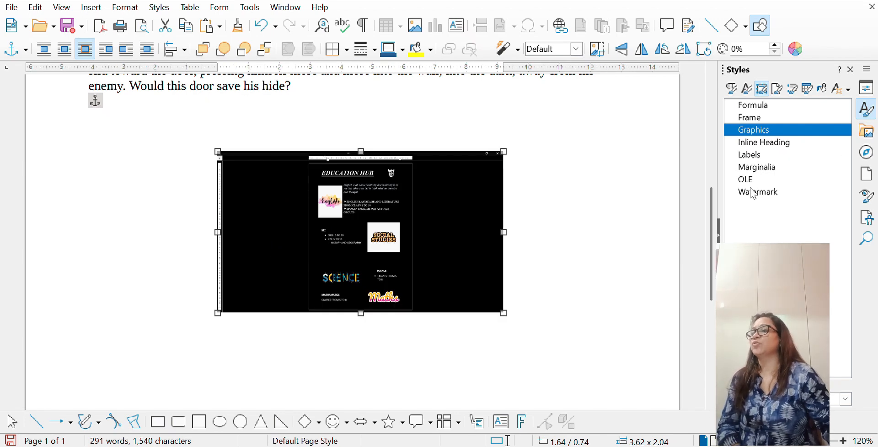
- Apply the Frame style to the picture and move it slightly lower on the page
{"action": "left_click", "coordinate": [747, 119]}
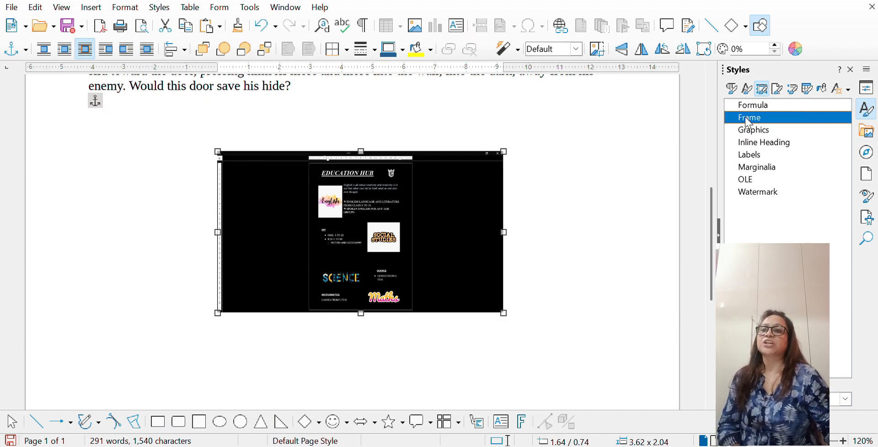
{"action": "double_click", "coordinate": [749, 118]}
{"action": "left_click_drag", "start_coordinate": [365, 208], "coordinate": [351, 264]}
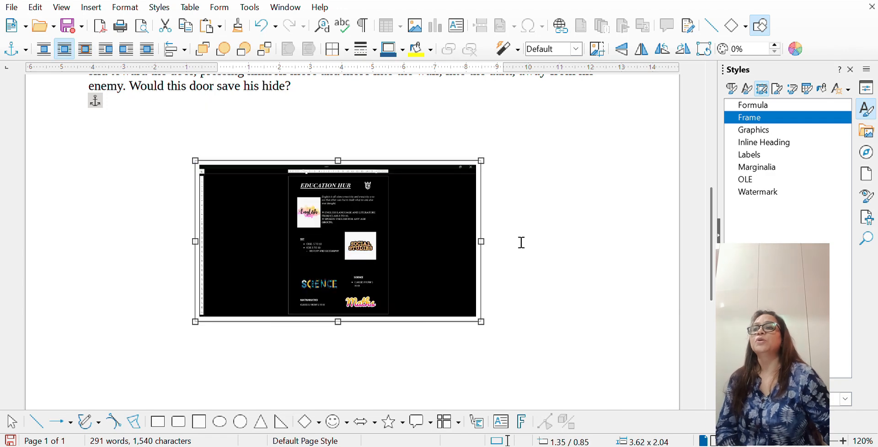
{"action": "left_click", "coordinate": [522, 242]}
{"action": "left_click", "coordinate": [411, 247]}
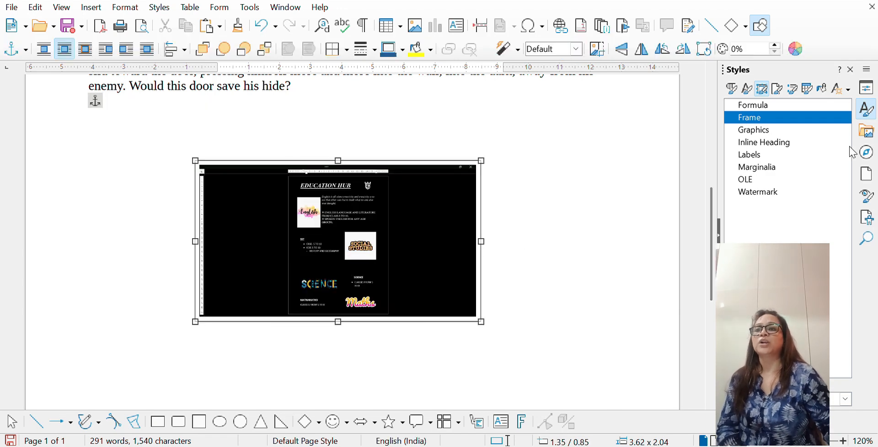
- Try the Graphics and OLE frame styles on the picture and delete it from the document
{"action": "double_click", "coordinate": [765, 131]}
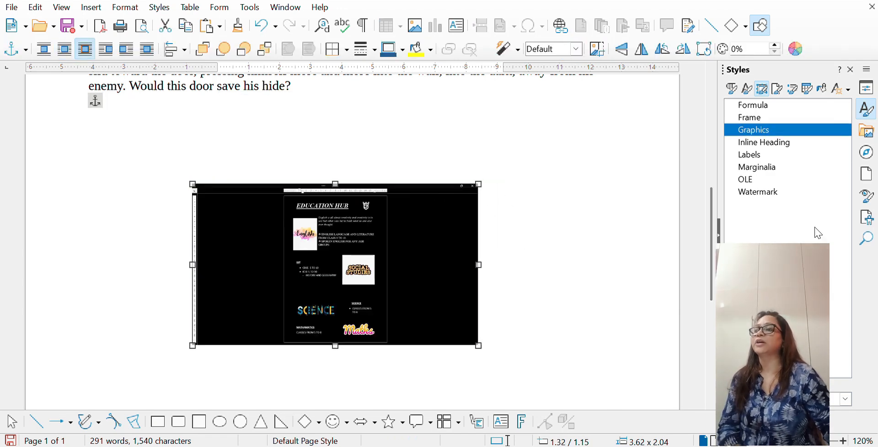
{"action": "double_click", "coordinate": [756, 180]}
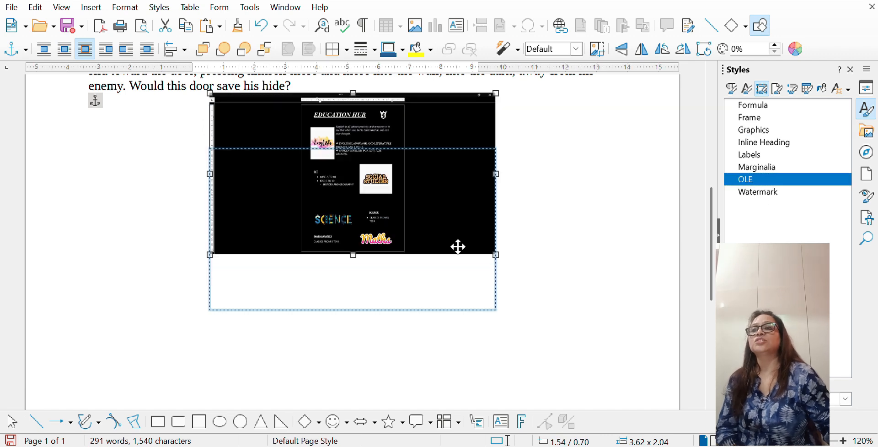
{"action": "left_click_drag", "start_coordinate": [458, 198], "coordinate": [458, 253]}
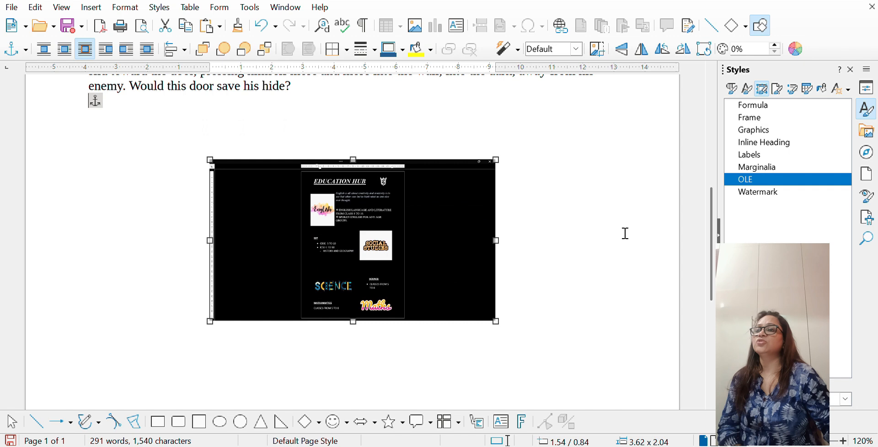
{"action": "key", "text": "Delete"}
- Select all five paragraphs and try the Bullet ☑ and Numbering abc list styles on them
{"action": "scroll", "coordinate": [590, 222], "scroll_direction": "up", "scroll_amount": 10}
{"action": "scroll", "coordinate": [571, 223], "scroll_direction": "up", "scroll_amount": 2}
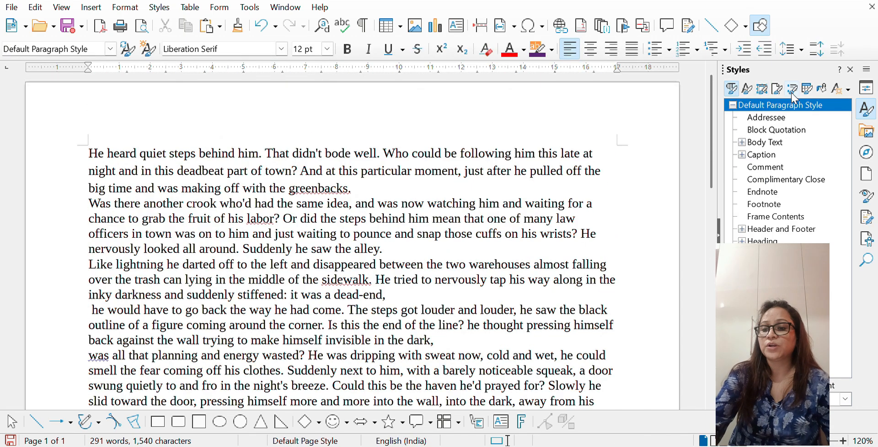
{"action": "left_click_drag", "start_coordinate": [90, 152], "coordinate": [558, 362]}
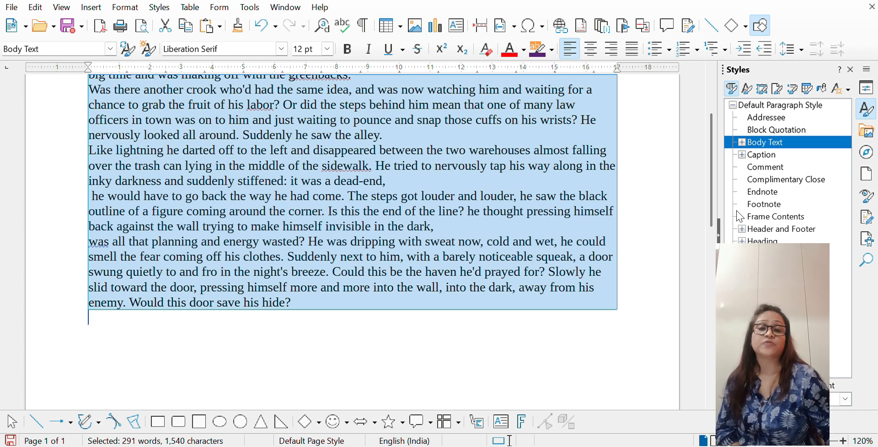
{"action": "left_click", "coordinate": [794, 90]}
{"action": "double_click", "coordinate": [754, 142]}
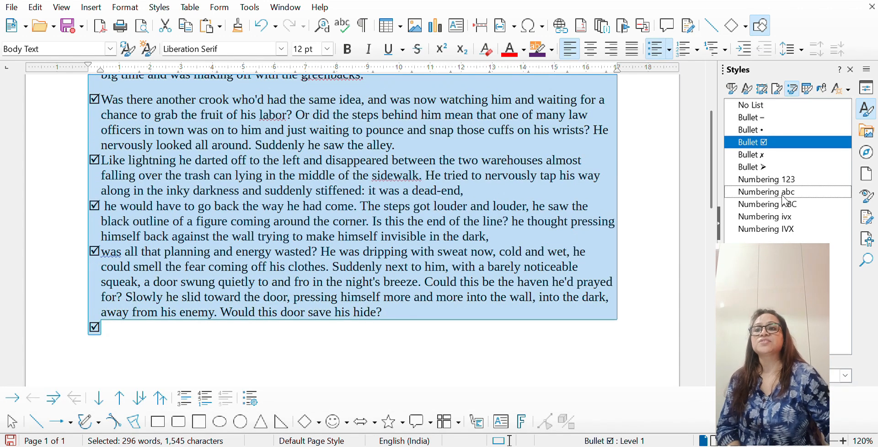
{"action": "double_click", "coordinate": [769, 192]}
{"action": "scroll", "coordinate": [361, 238], "scroll_direction": "up", "scroll_amount": 4}
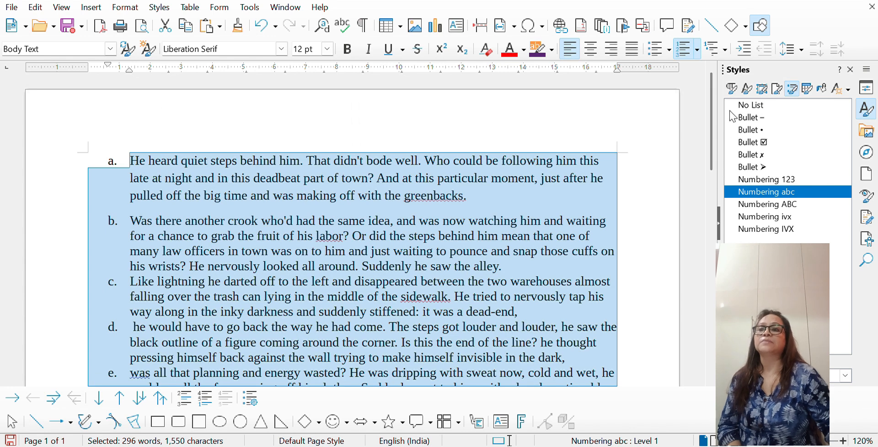
- Remove the list formatting from the selected paragraphs with the No List style
{"action": "left_click", "coordinate": [745, 106]}
{"action": "double_click", "coordinate": [746, 106]}
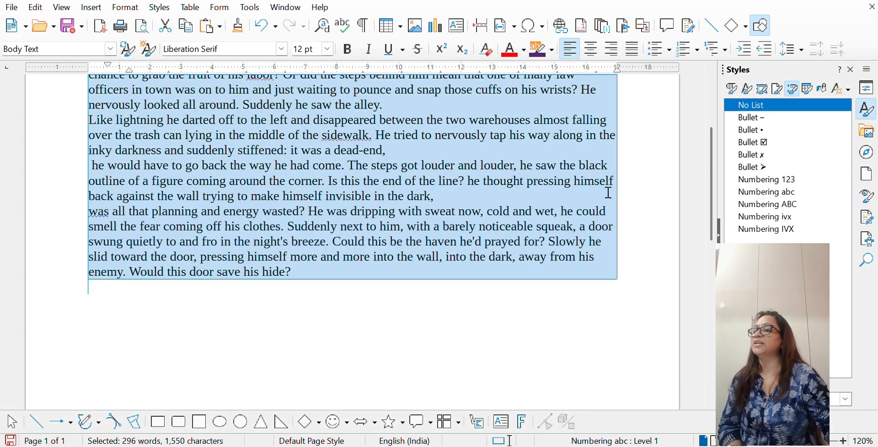
{"action": "scroll", "coordinate": [608, 191], "scroll_direction": "up", "scroll_amount": 3}
{"action": "scroll", "coordinate": [608, 191], "scroll_direction": "up", "scroll_amount": 3}
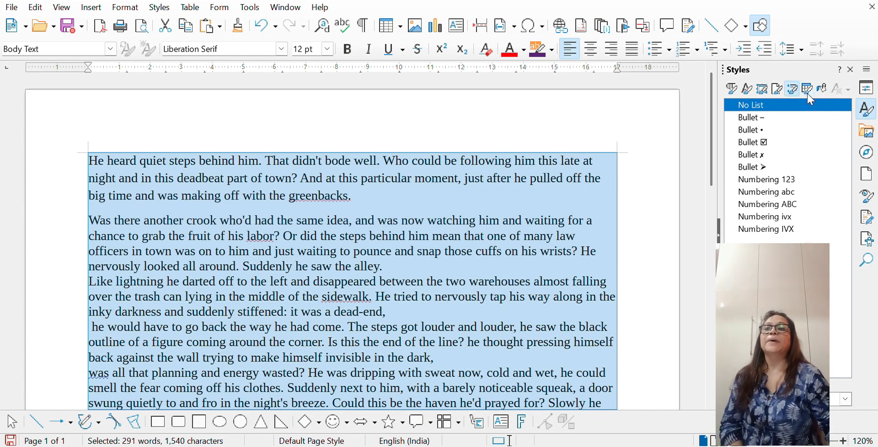
- Insert a table with 2 columns, 2 rows and no table style below the last paragraph
{"action": "scroll", "coordinate": [638, 265], "scroll_direction": "down", "scroll_amount": 5}
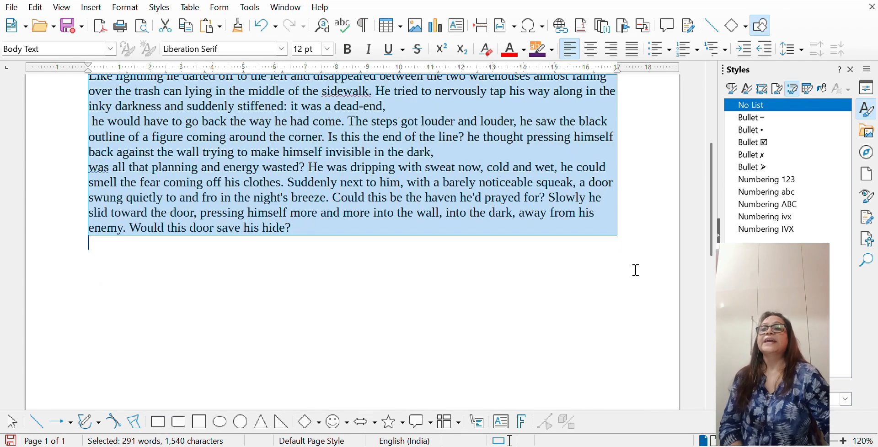
{"action": "left_click", "coordinate": [204, 307]}
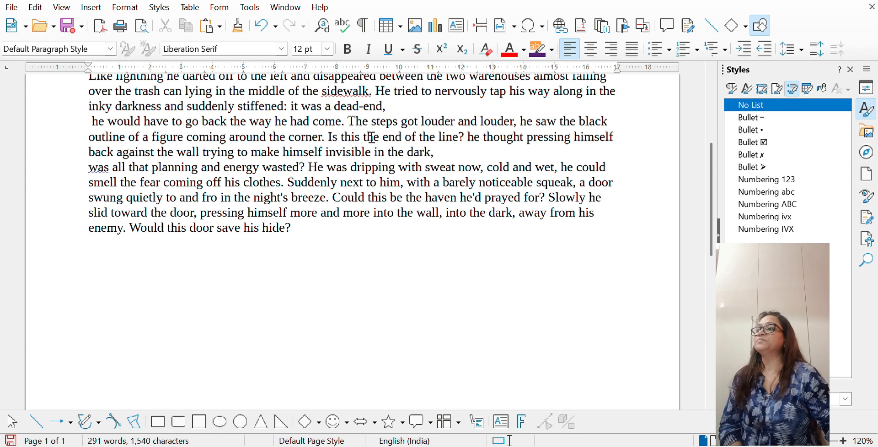
{"action": "key", "text": "ctrl+F12"}
{"action": "key", "text": "Return"}
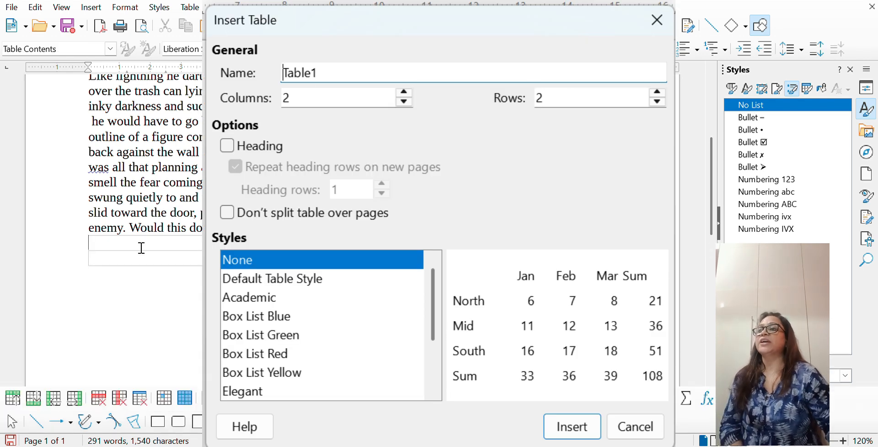
- Enter the column headings ROLL and MARKS in the table's first row
{"action": "type", "text": "ROW"}
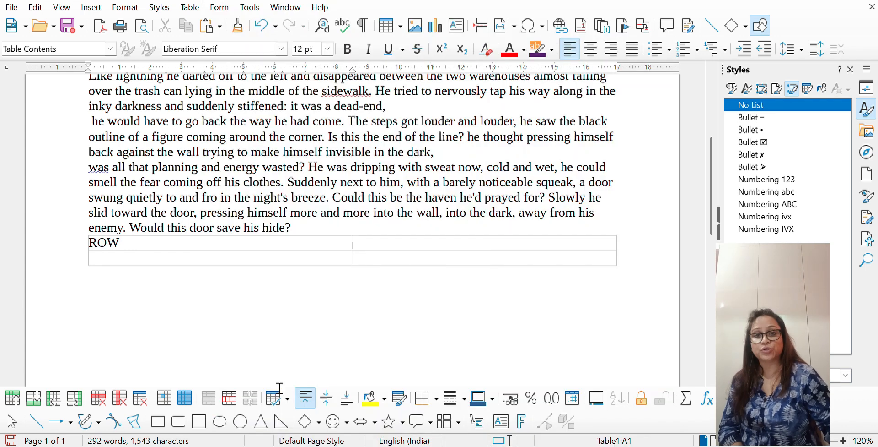
{"action": "key", "text": "Tab"}
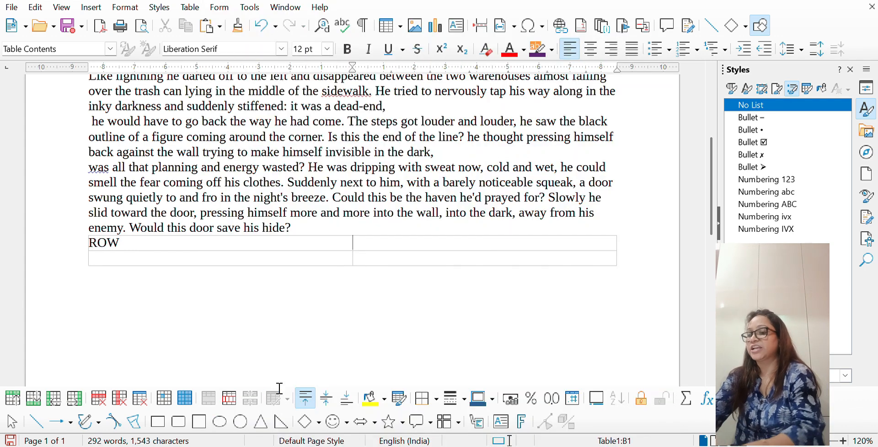
{"action": "key", "text": "shift+Tab"}
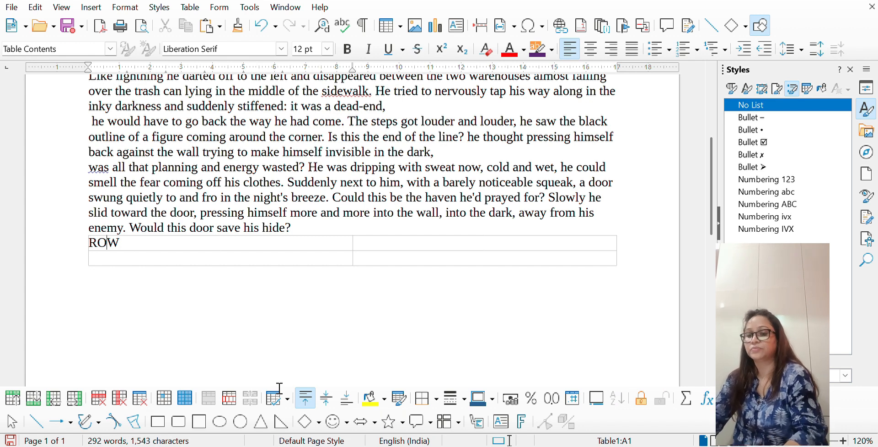
{"action": "left_click", "coordinate": [142, 248]}
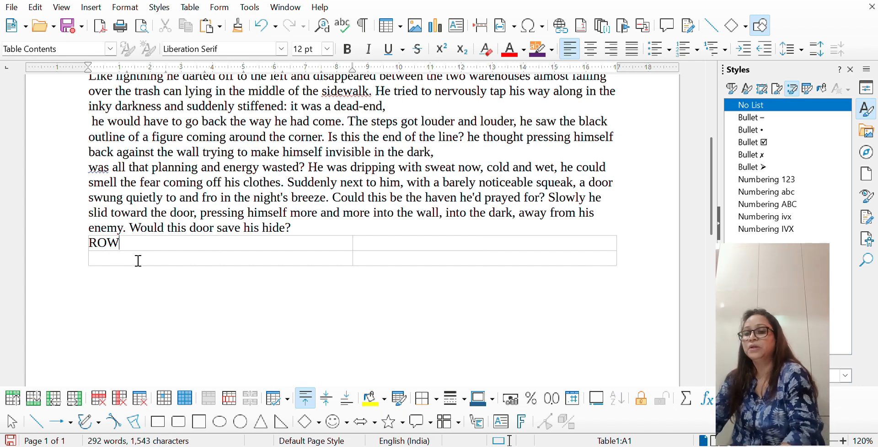
{"action": "key", "text": "BackSpace"}
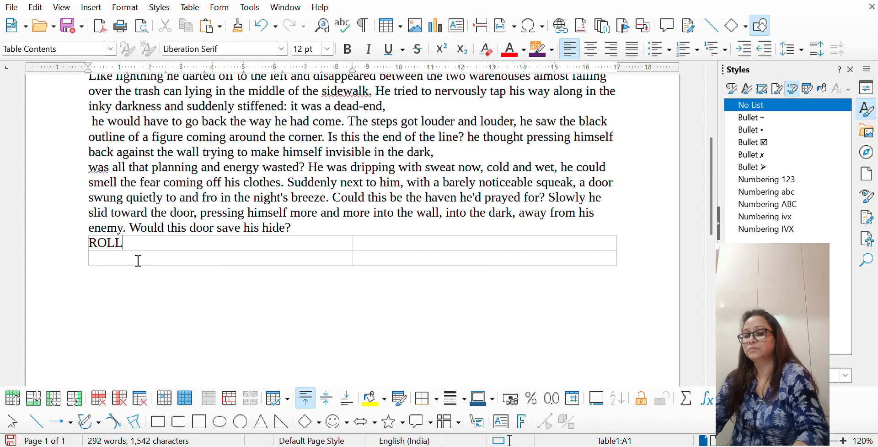
{"action": "key", "text": "Tab"}
{"action": "type", "text": "MARKS"}
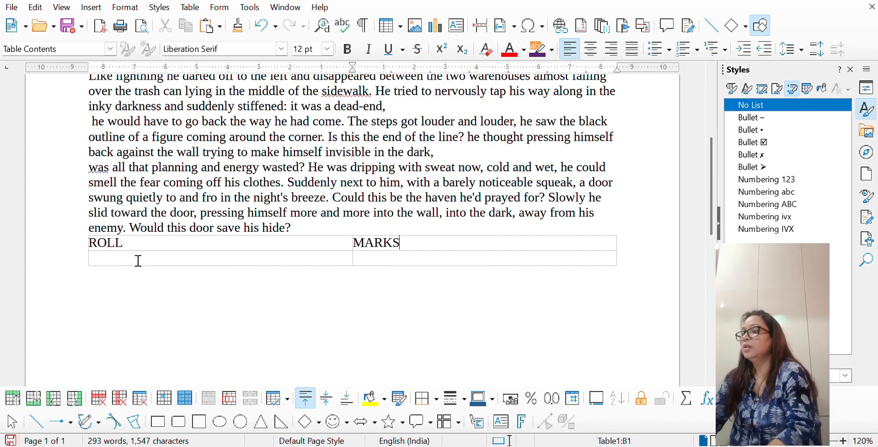
- Fill the second table row with 1 and 80, and add a third row with 2 and 68
{"action": "key", "text": "Tab"}
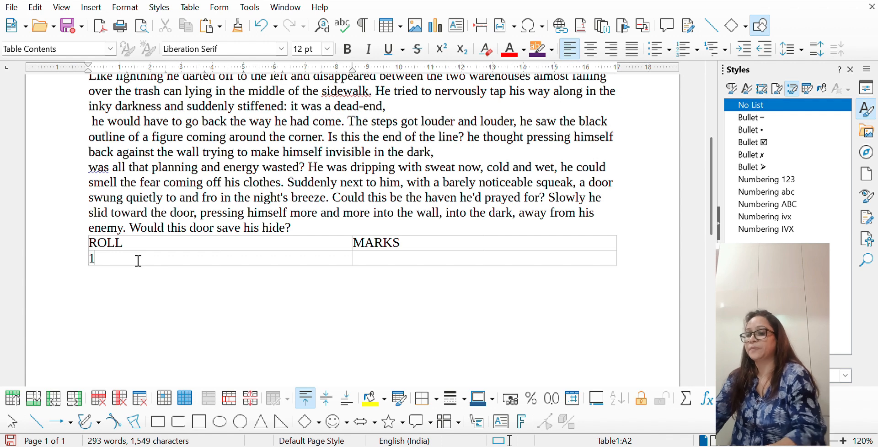
{"action": "key", "text": "Tab"}
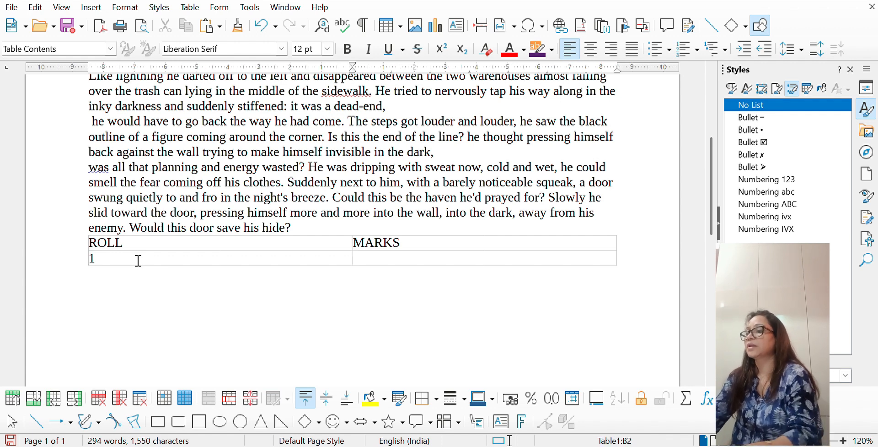
{"action": "type", "text": "80"}
{"action": "key", "text": "Tab"}
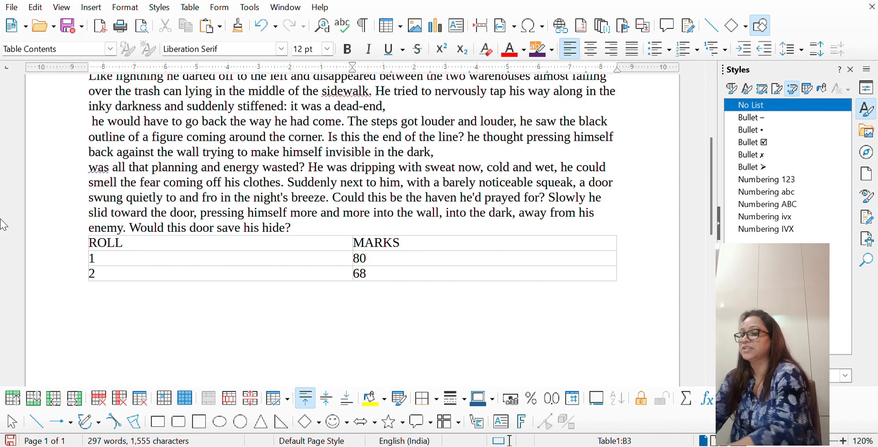
- Try the Elegant, Box List Red and Box List Green table styles on the whole table and delete the table
{"action": "left_click_drag", "start_coordinate": [89, 247], "coordinate": [516, 274]}
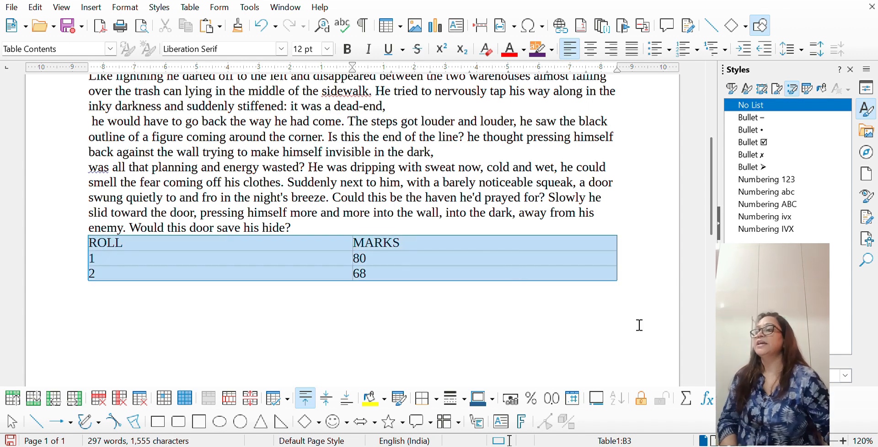
{"action": "left_click", "coordinate": [808, 89]}
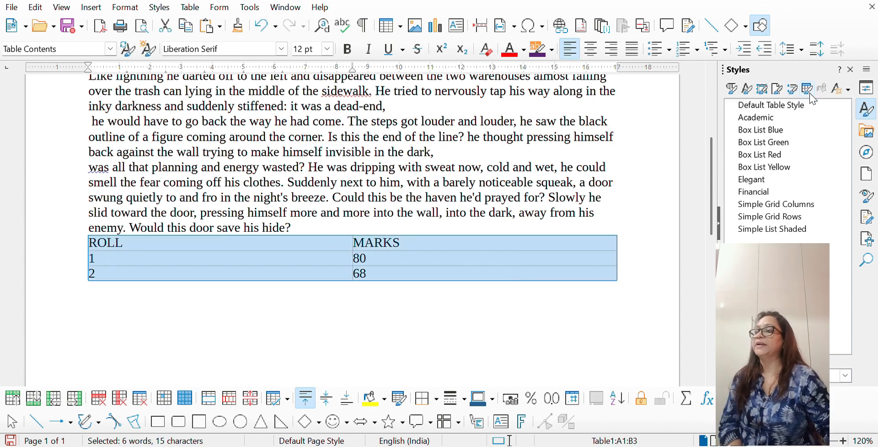
{"action": "double_click", "coordinate": [761, 181]}
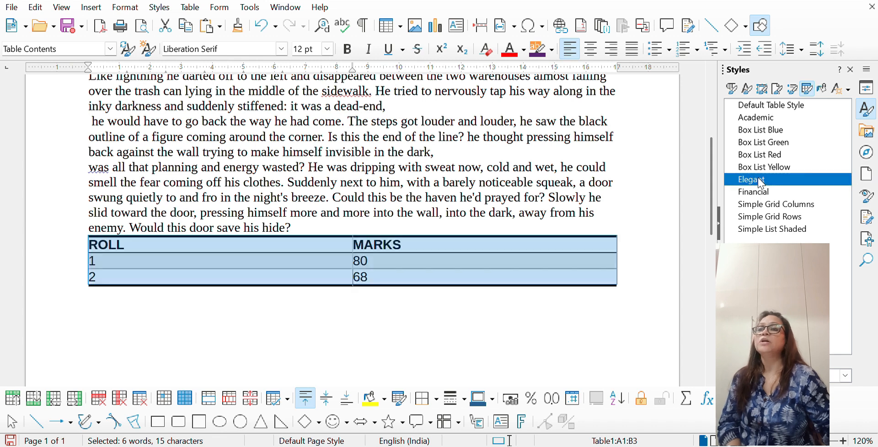
{"action": "double_click", "coordinate": [755, 158]}
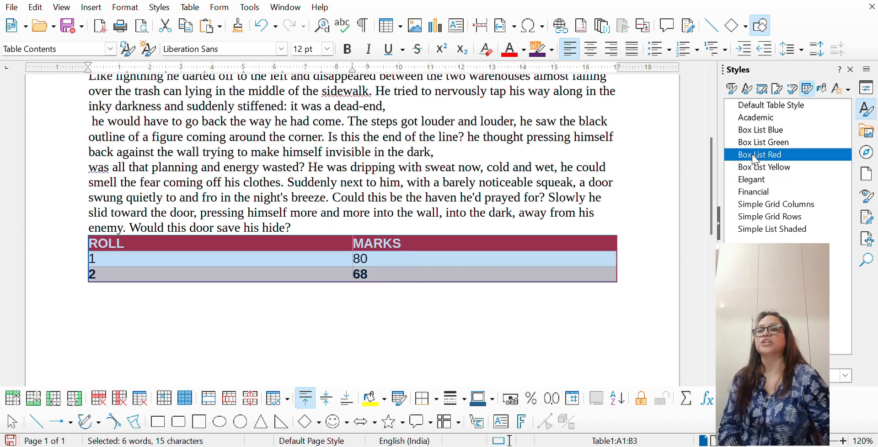
{"action": "double_click", "coordinate": [756, 143]}
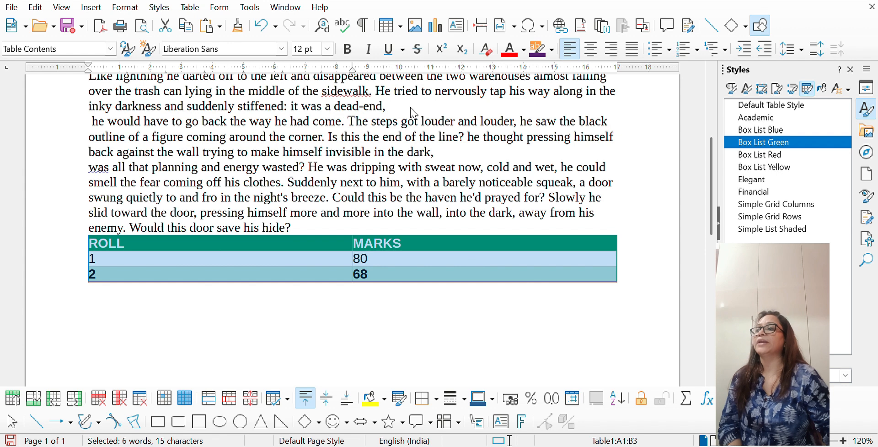
{"action": "key", "text": "Delete"}
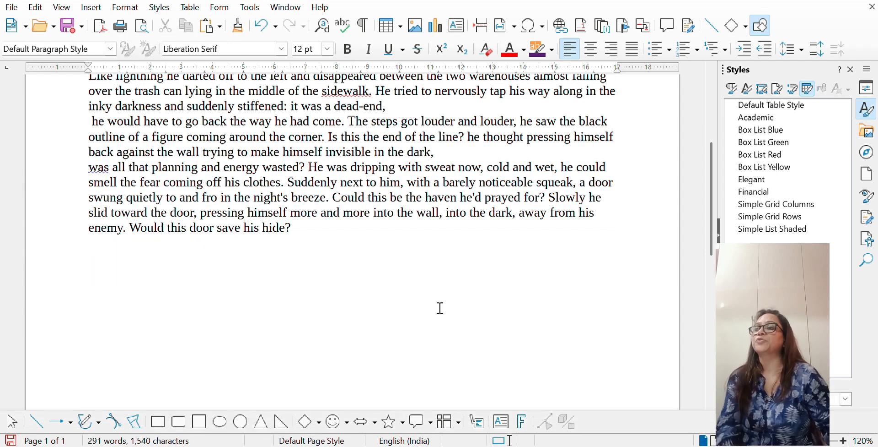
{"action": "scroll", "coordinate": [440, 307], "scroll_direction": "up", "scroll_amount": 6}
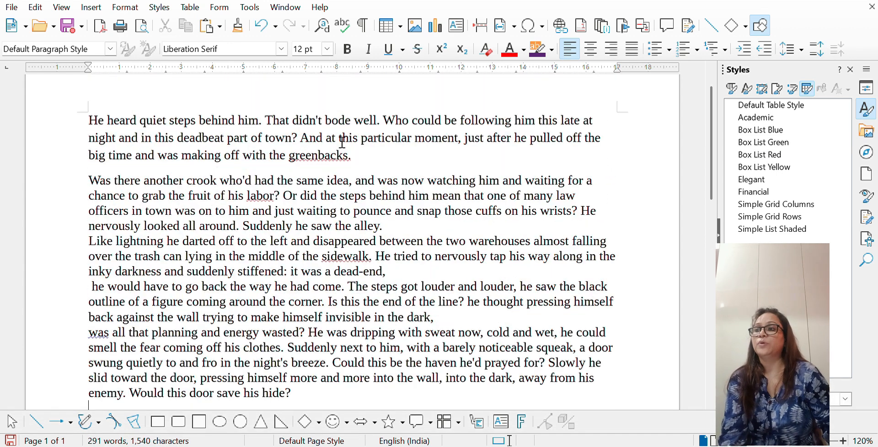
- Apply the Emphasis character style to the word "well." in the first paragraph
{"action": "double_click", "coordinate": [367, 126]}
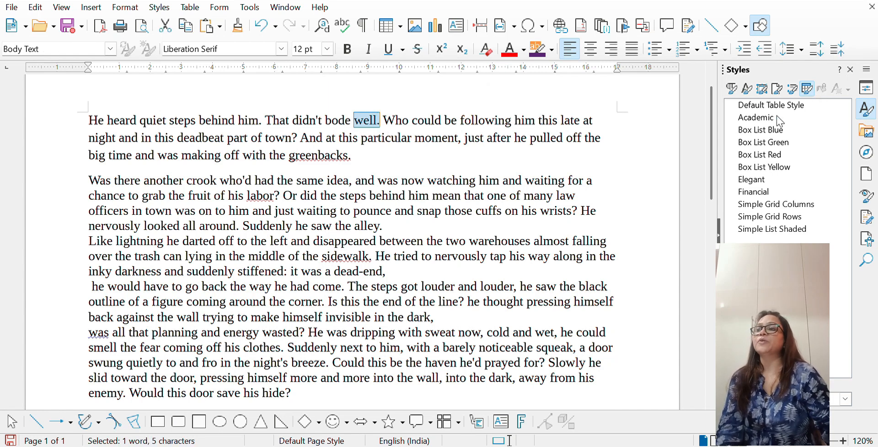
{"action": "left_click", "coordinate": [746, 89]}
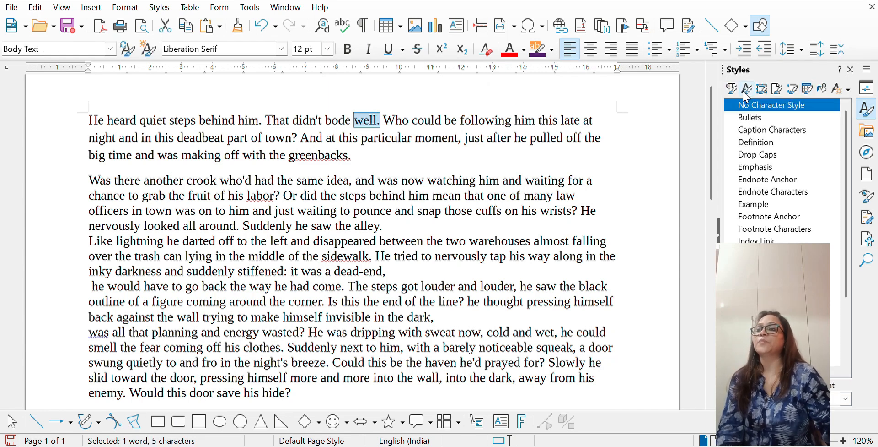
{"action": "double_click", "coordinate": [761, 167]}
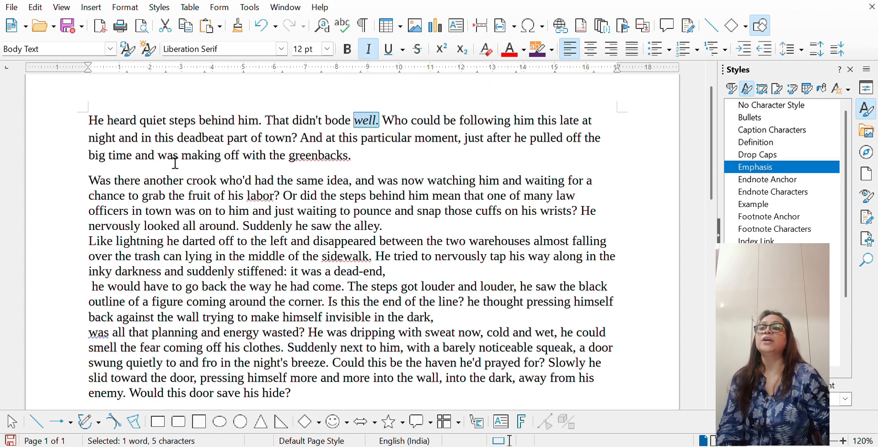
- Set the font size of all the document's text to 21 pt
{"action": "left_click_drag", "start_coordinate": [89, 121], "coordinate": [561, 396]}
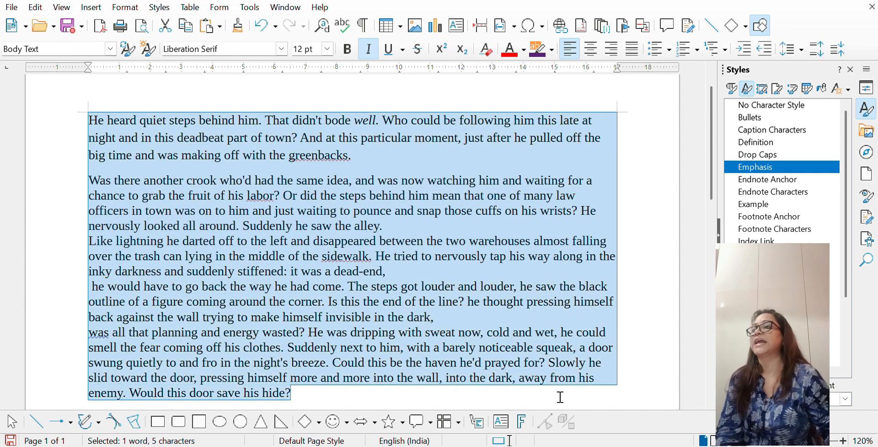
{"action": "left_click", "coordinate": [327, 50]}
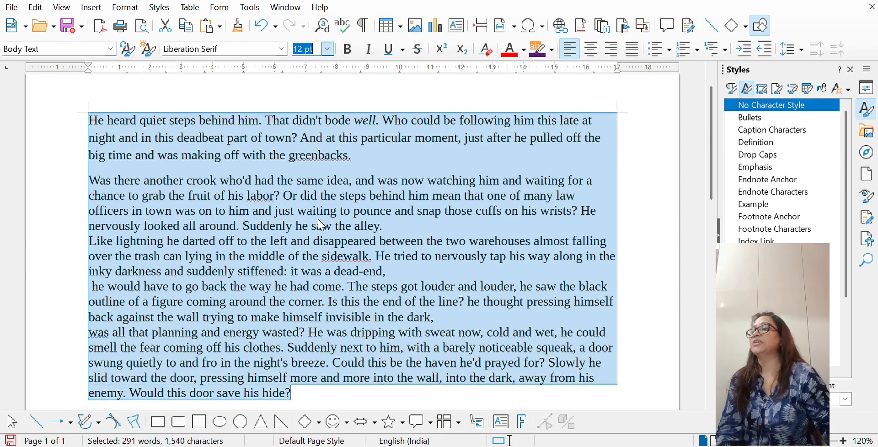
{"action": "type", "text": "21"}
{"action": "key", "text": "Return"}
{"action": "scroll", "coordinate": [378, 219], "scroll_direction": "up", "scroll_amount": 10}
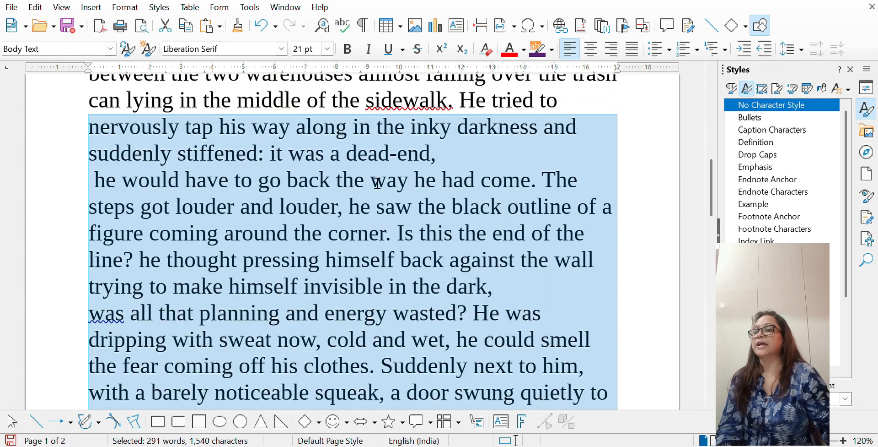
{"action": "scroll", "coordinate": [378, 185], "scroll_direction": "up", "scroll_amount": 5}
{"action": "left_click", "coordinate": [360, 227]}
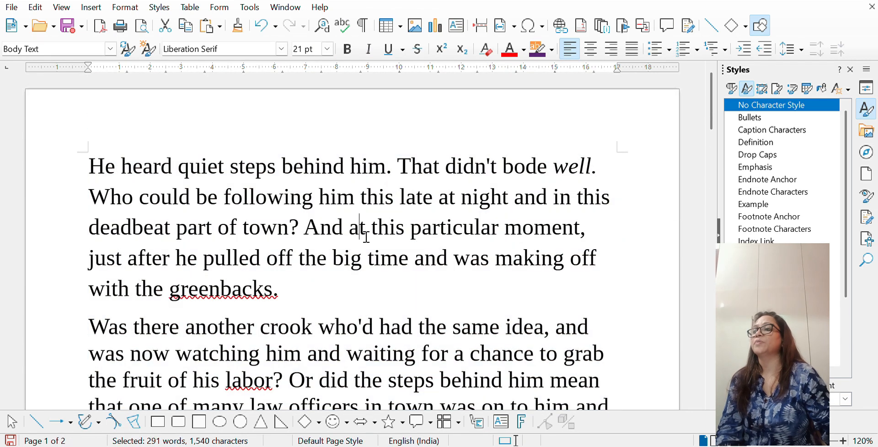
- Apply the Emphasis character style to the word "this" before "particular moment" in the first paragraph
{"action": "left_click_drag", "start_coordinate": [553, 167], "coordinate": [606, 174]}
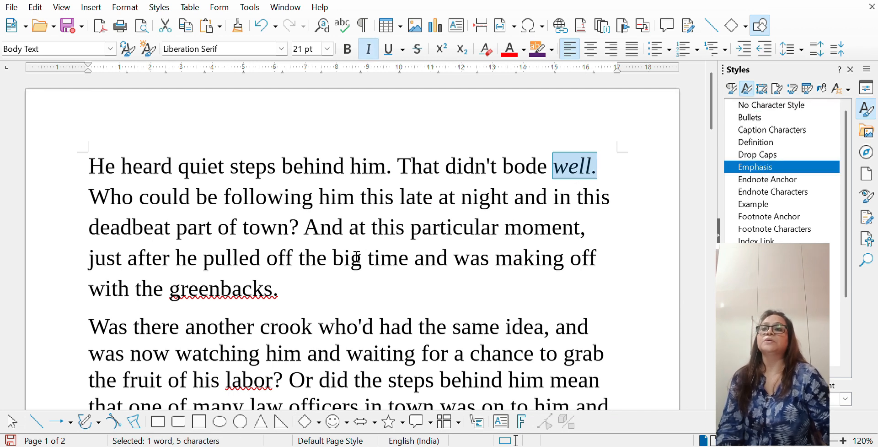
{"action": "left_click_drag", "start_coordinate": [372, 236], "coordinate": [404, 236]}
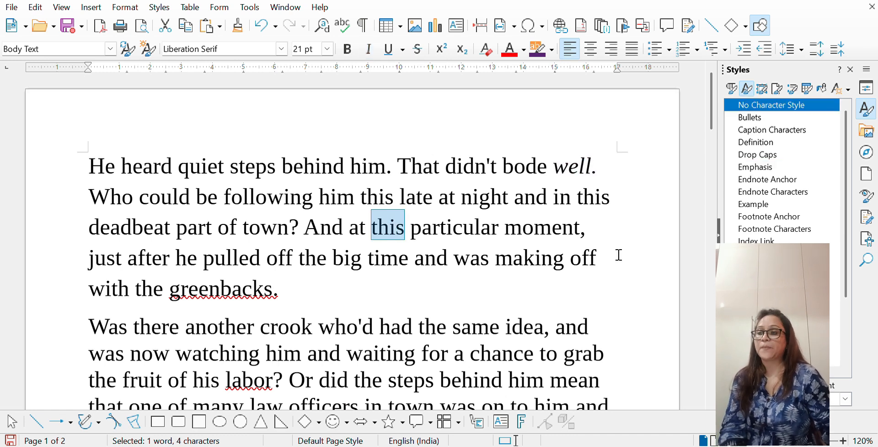
{"action": "double_click", "coordinate": [755, 169]}
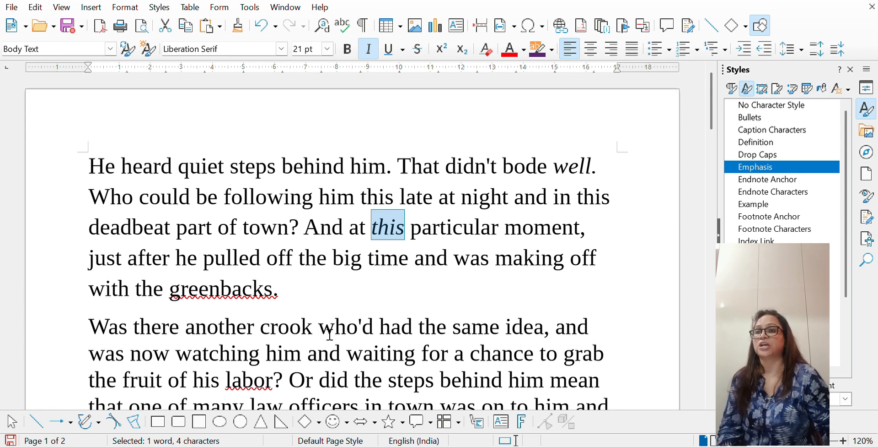
- Use Fill Format Mode to apply the Emphasis style to "who'd", "for", "labor?" and "could be following", and turn the mode off
{"action": "left_click", "coordinate": [822, 88]}
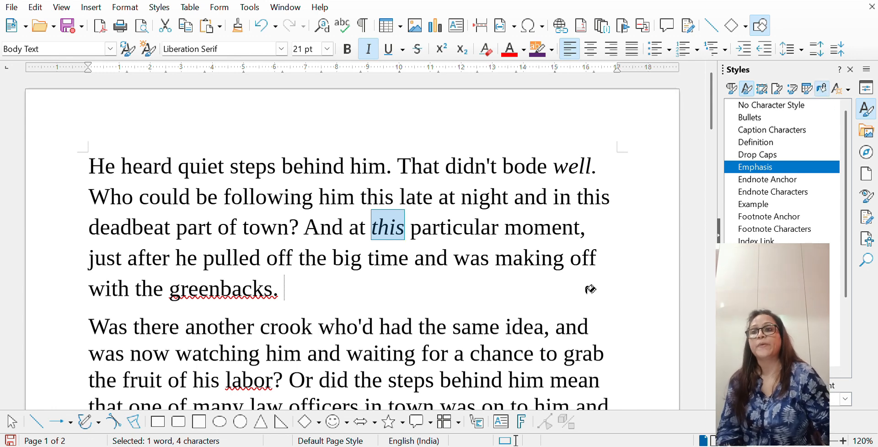
{"action": "left_click_drag", "start_coordinate": [331, 334], "coordinate": [386, 334]}
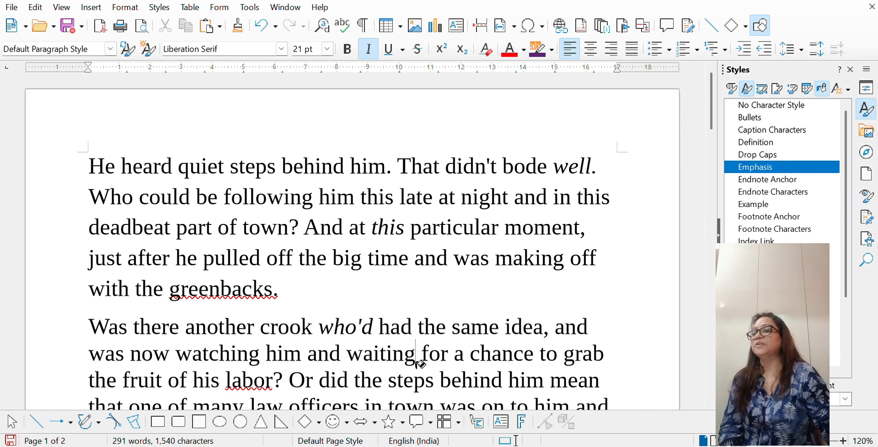
{"action": "left_click_drag", "start_coordinate": [421, 363], "coordinate": [454, 362]}
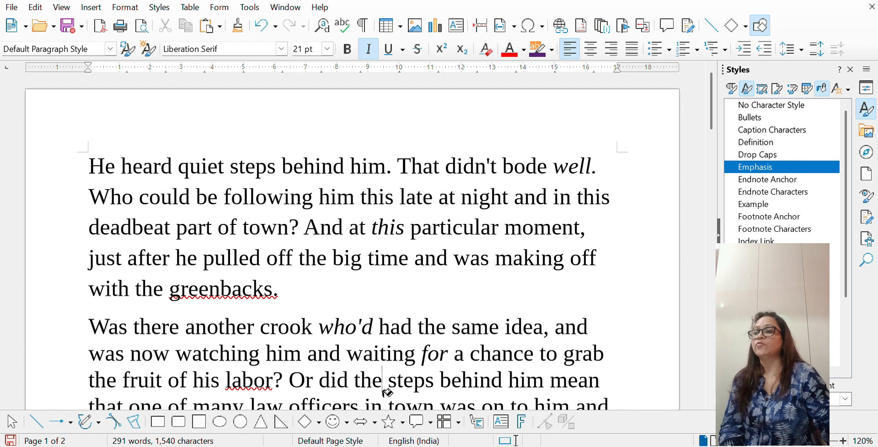
{"action": "left_click_drag", "start_coordinate": [225, 382], "coordinate": [294, 394]}
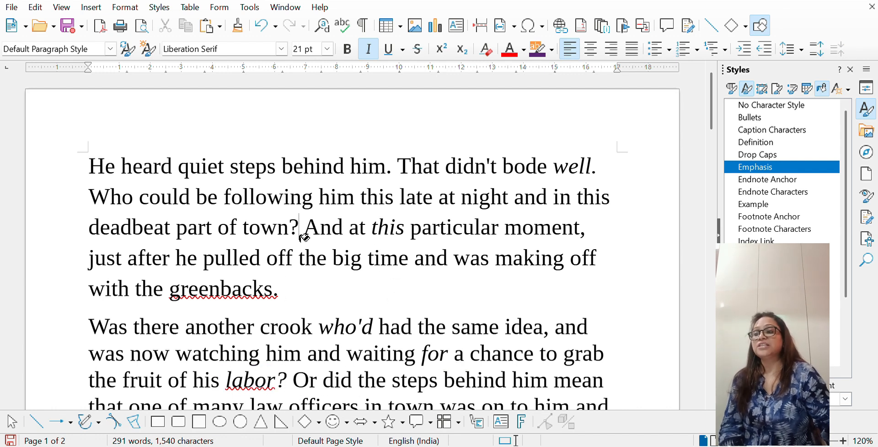
{"action": "left_click_drag", "start_coordinate": [140, 197], "coordinate": [313, 208]}
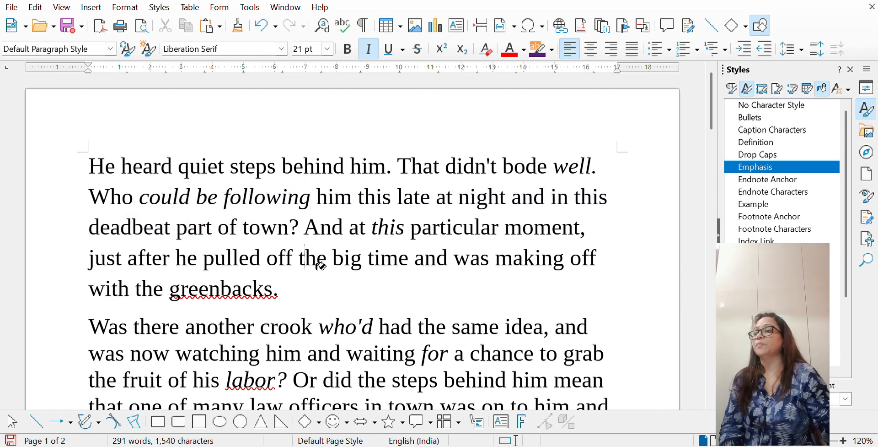
{"action": "left_click", "coordinate": [822, 90]}
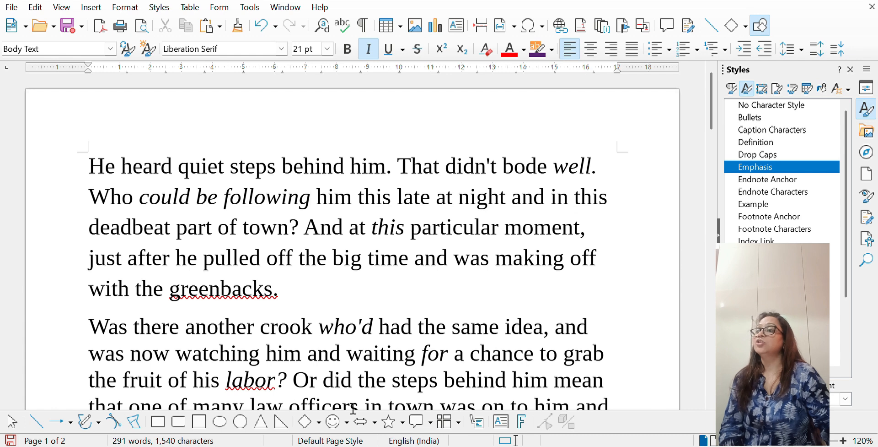